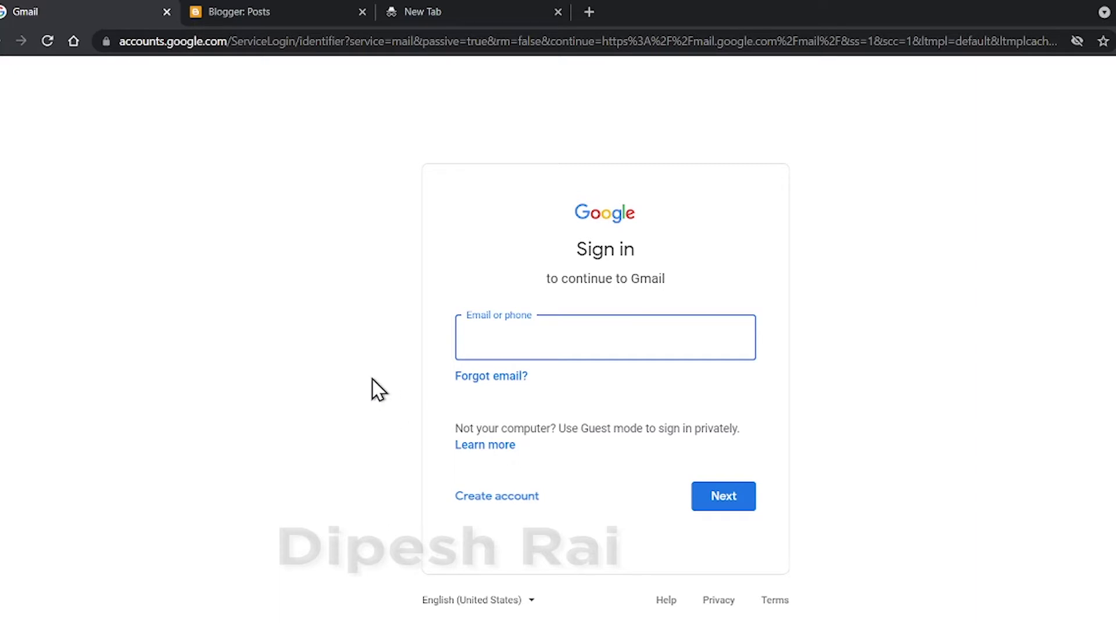
Enter the account's email address and choose 'Forgot password?' to begin recovery
{"action": "left_click", "coordinate": [314, 384]}
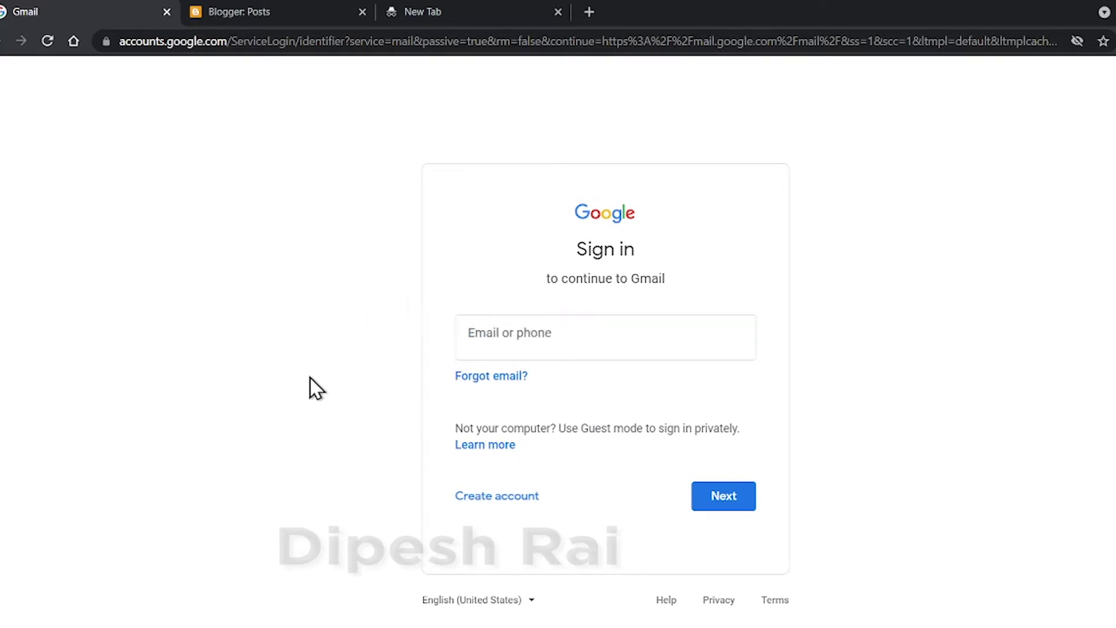
{"action": "left_click", "coordinate": [518, 337]}
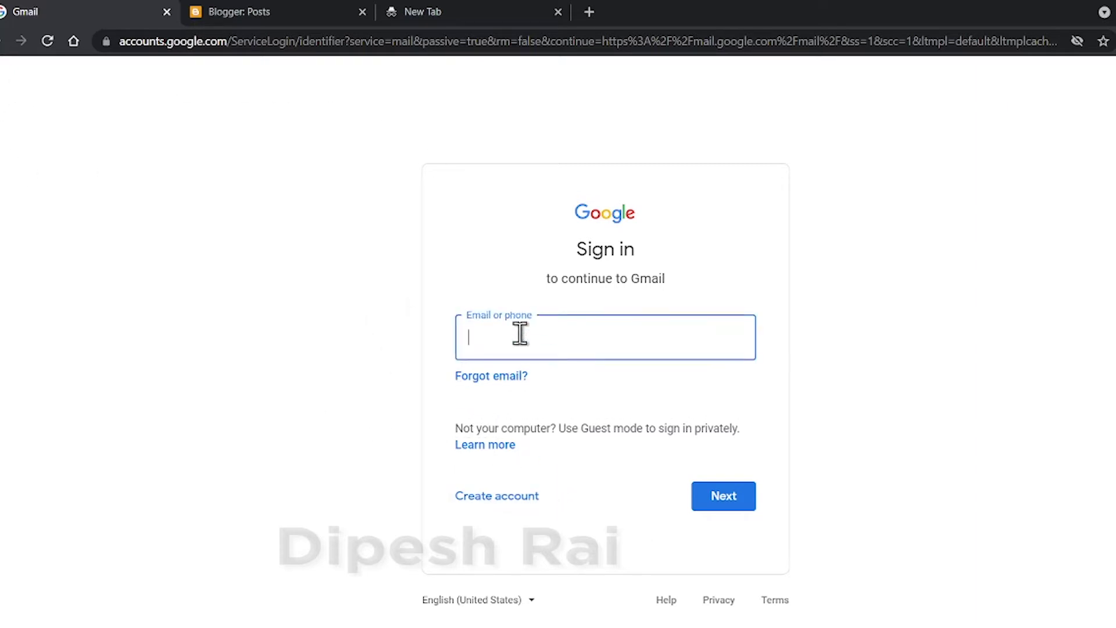
{"action": "key", "text": "Return"}
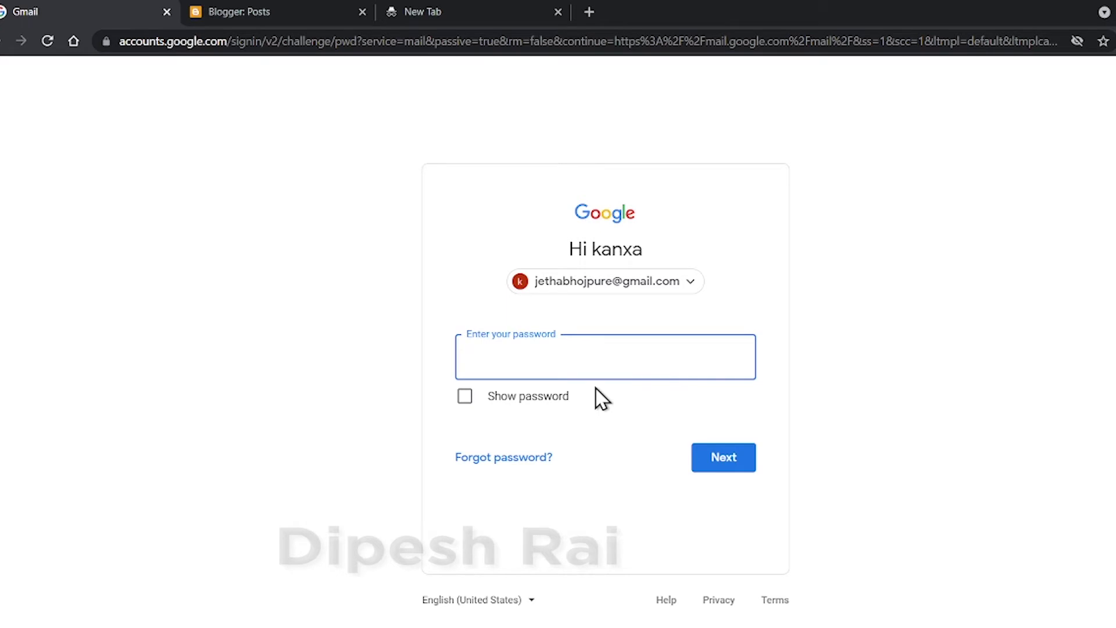
{"action": "left_click", "coordinate": [472, 459]}
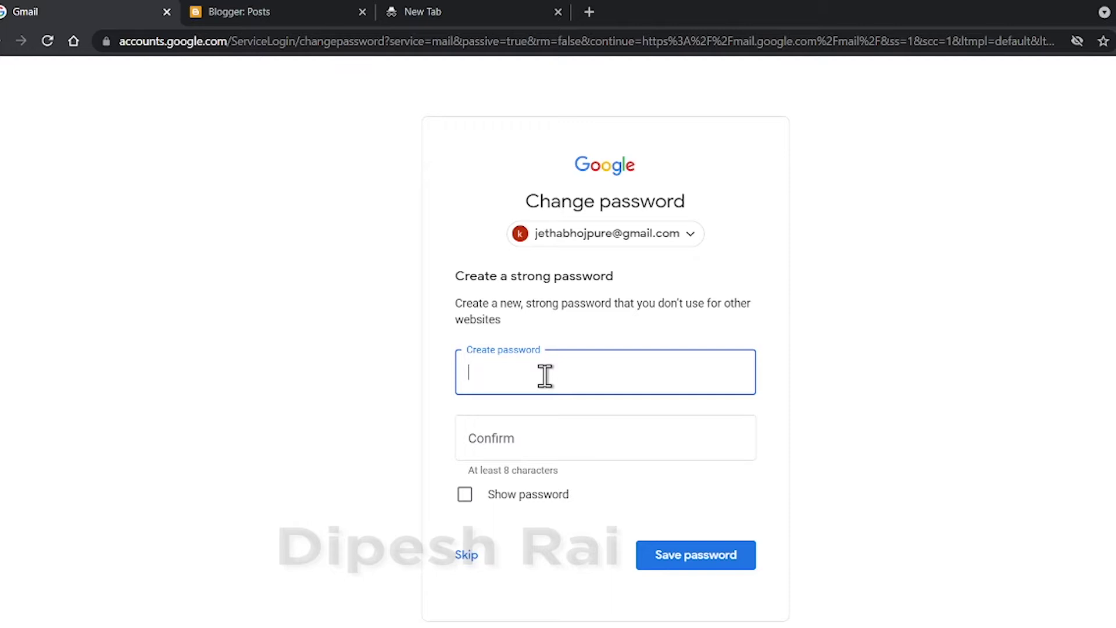
Enter a new password and its confirmation, replacing the too-short first attempt with a longer one
{"action": "key", "text": "Tab"}
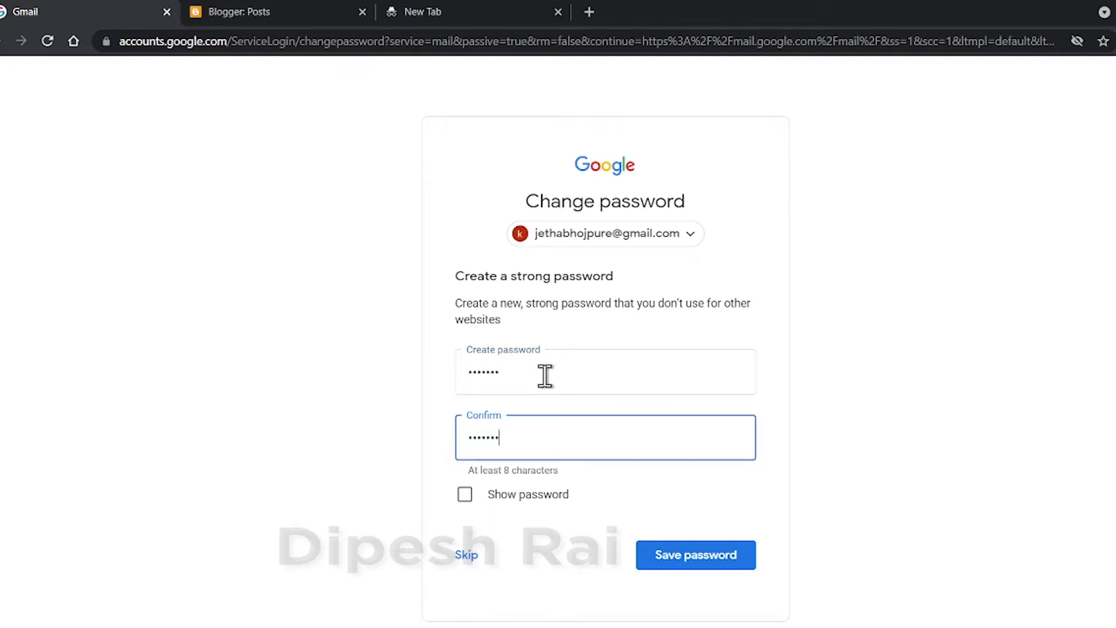
{"action": "left_click", "coordinate": [707, 570]}
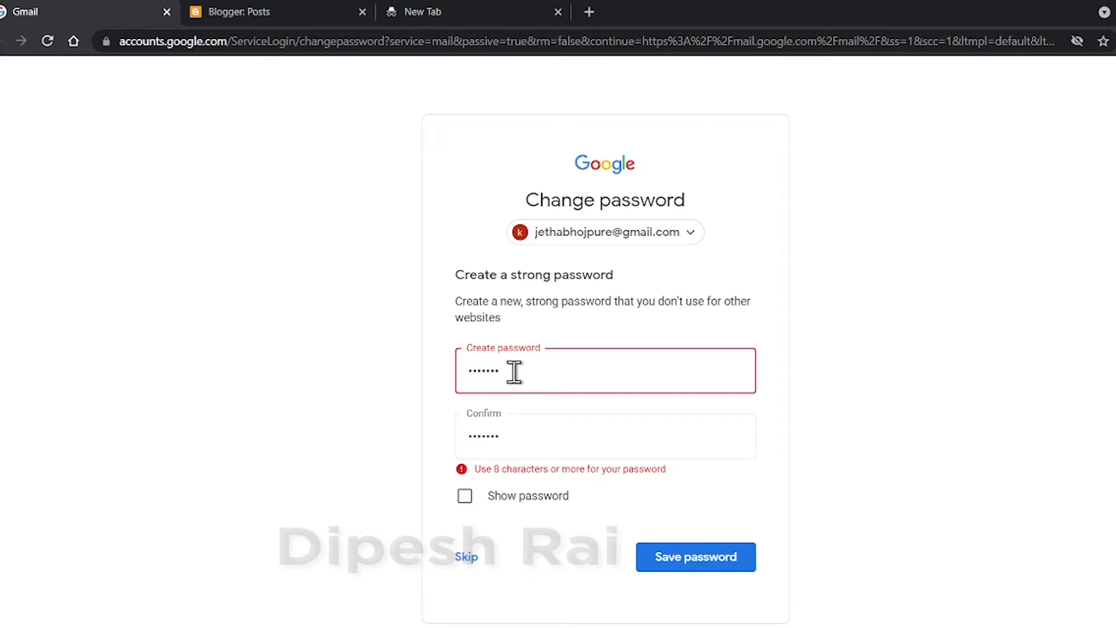
{"action": "left_click_drag", "start_coordinate": [514, 371], "coordinate": [353, 371]}
{"action": "type", "text": "•••"}
{"action": "key", "text": "Tab"}
{"action": "type", "text": "•••"}
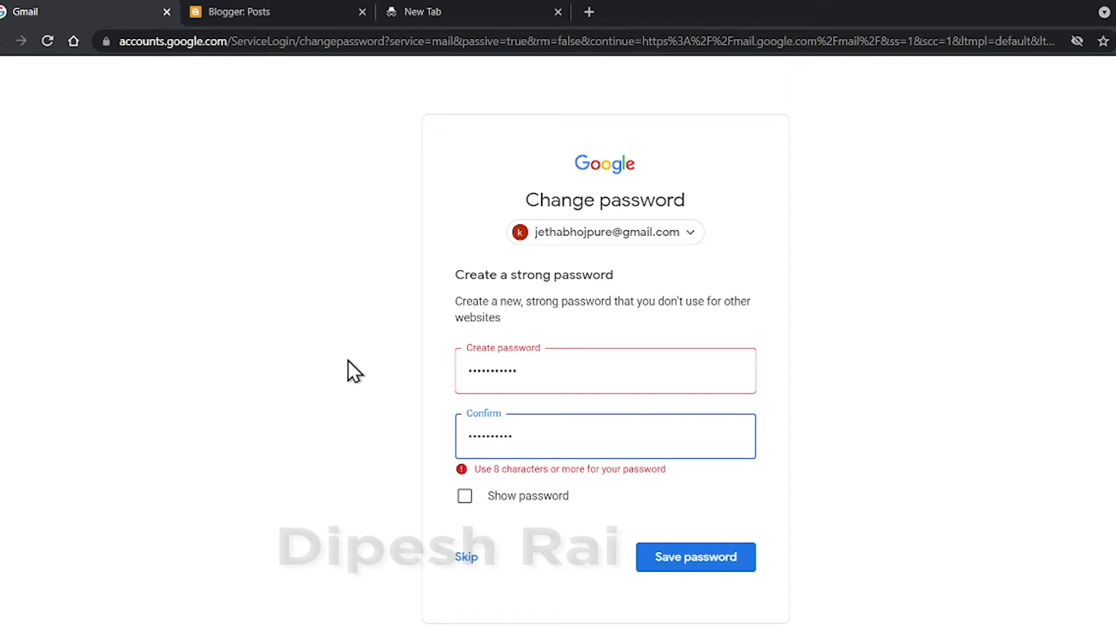
{"action": "left_click", "coordinate": [709, 559]}
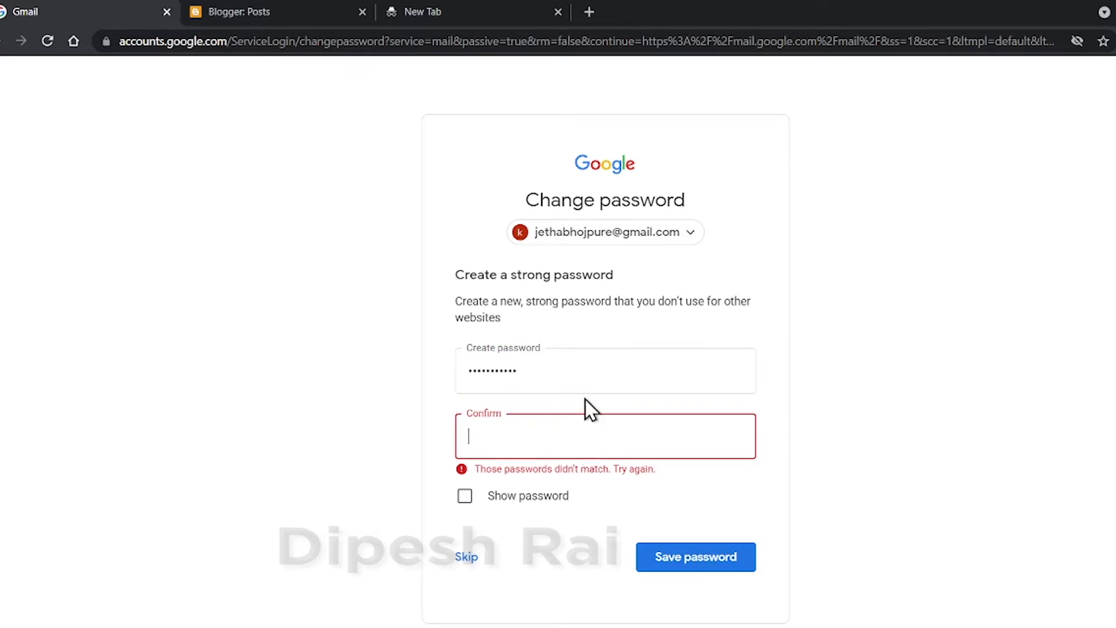
Replace the new password entry and retype a confirmation that still doesn't match
{"action": "left_click", "coordinate": [583, 381]}
{"action": "key", "text": "ctrl+a"}
{"action": "type", "text": "•"}
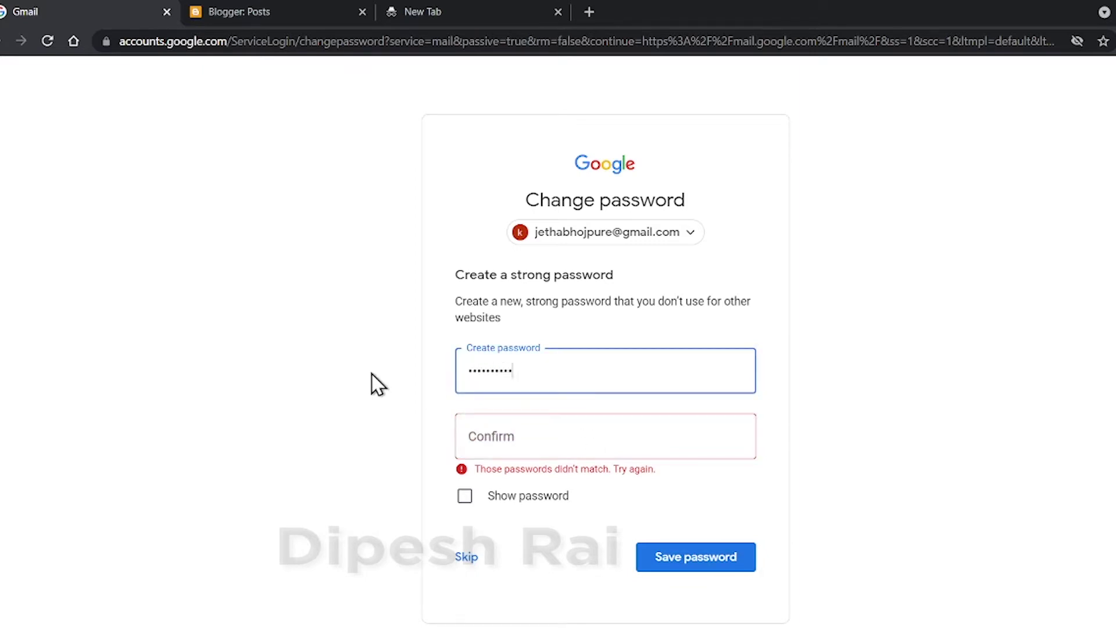
{"action": "key", "text": "Tab"}
{"action": "type", "text": "••"}
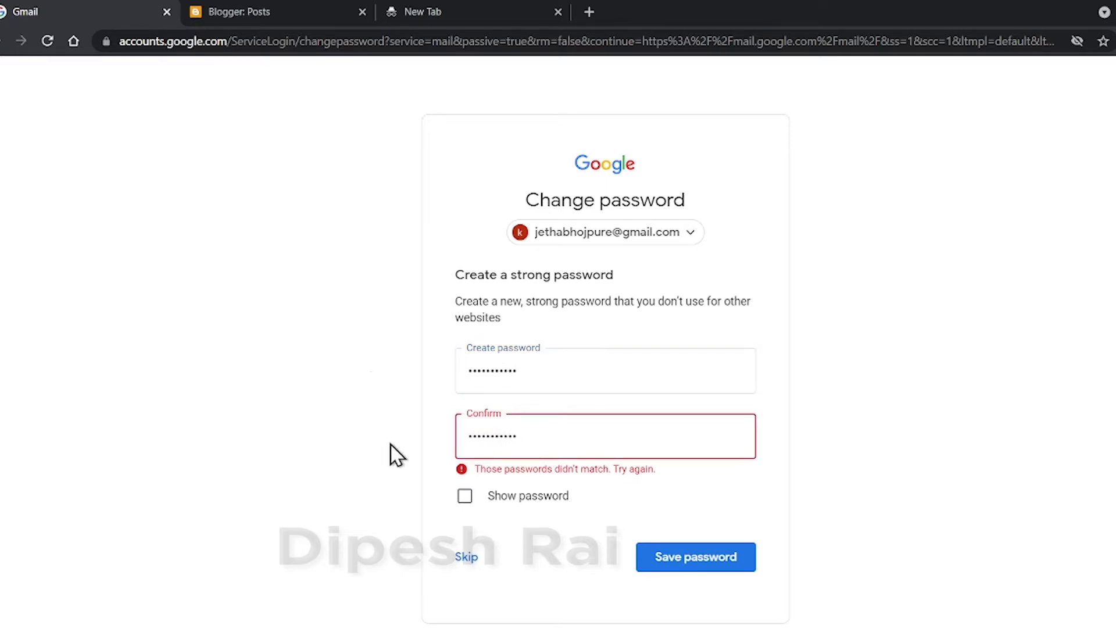
Save a stronger new password with a matching confirmation to reach the reset success page
{"action": "left_click", "coordinate": [696, 568]}
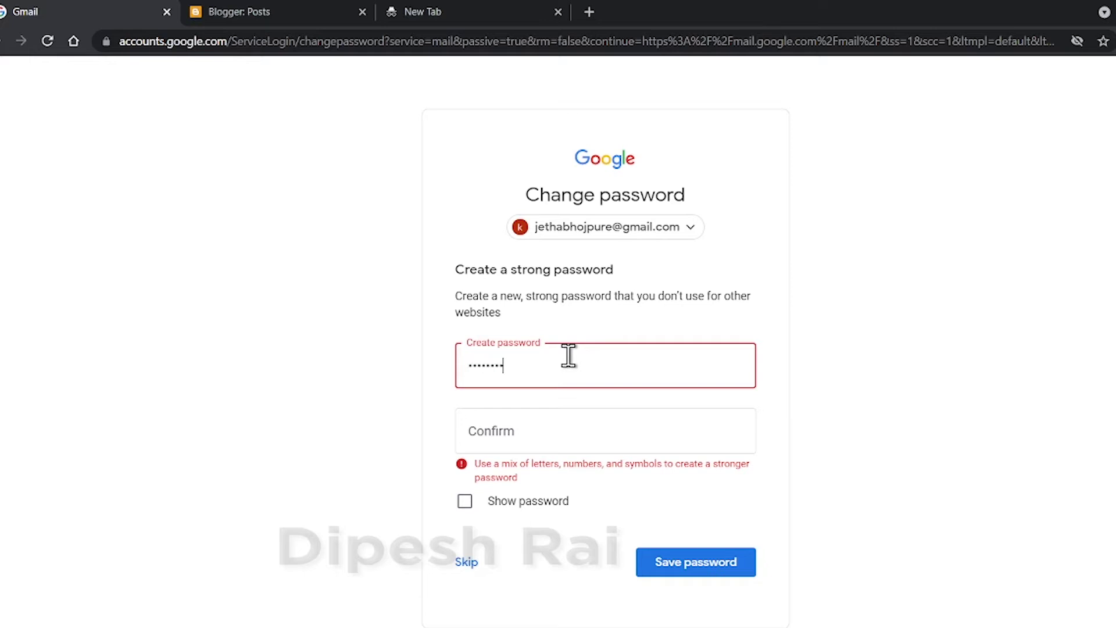
{"action": "key", "text": "Tab"}
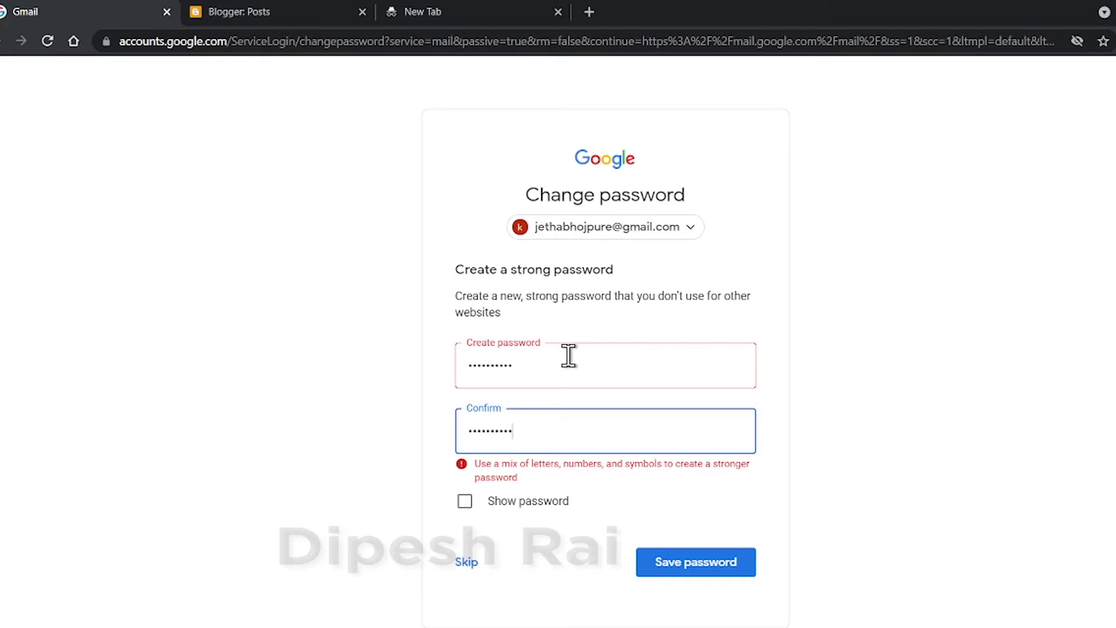
{"action": "left_click", "coordinate": [703, 565]}
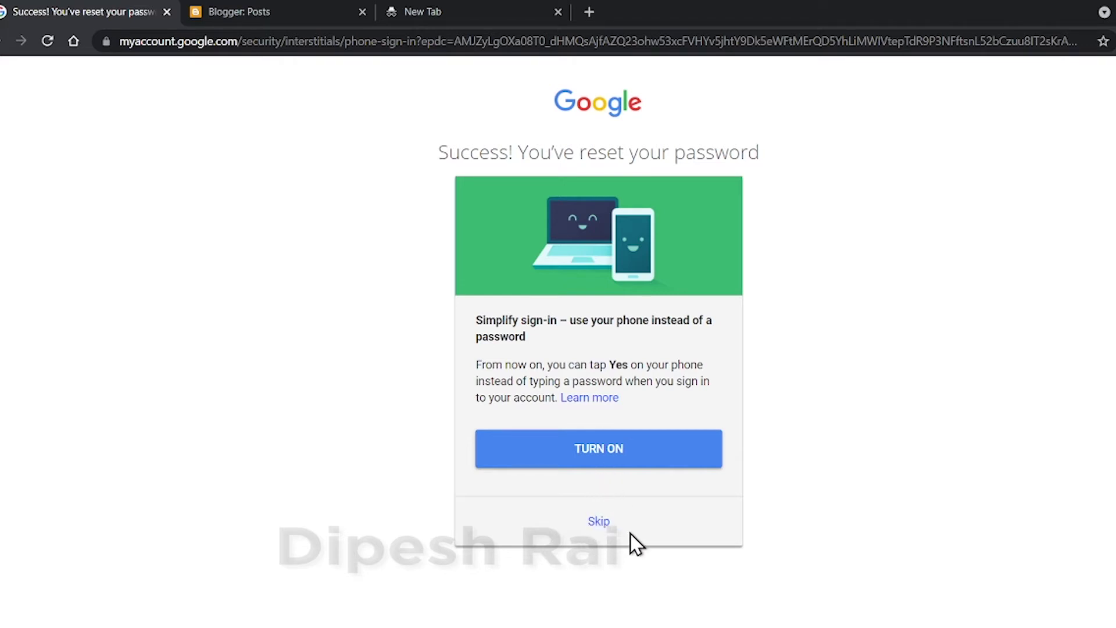
Skip the phone sign-in offer, then reload the Blogger Posts tab showing the published post
{"action": "left_click", "coordinate": [599, 522]}
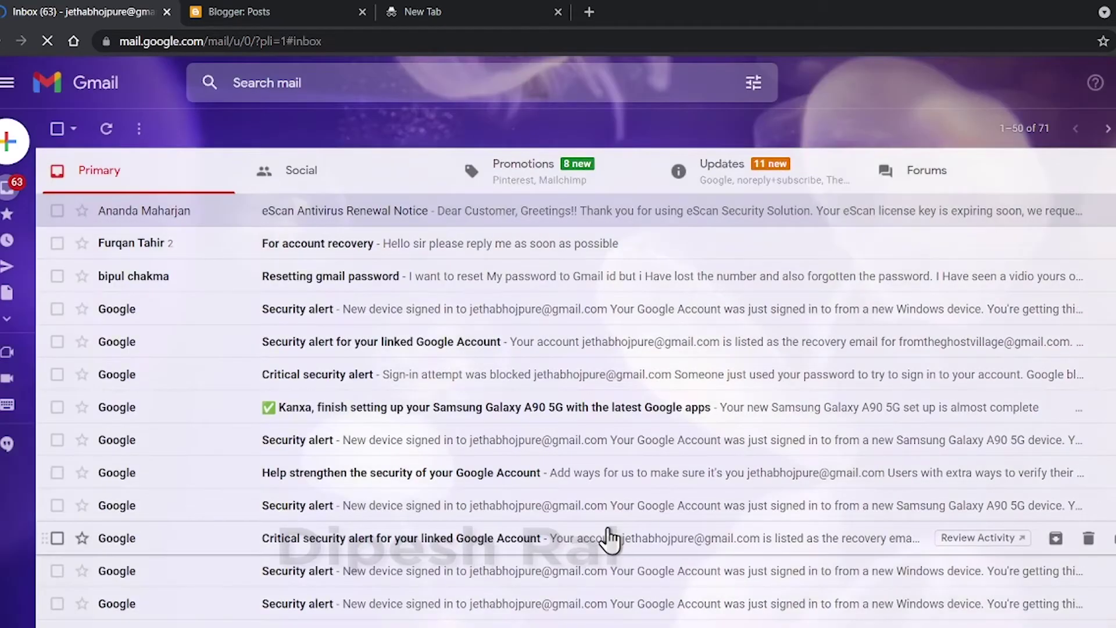
{"action": "left_click", "coordinate": [321, 13]}
{"action": "left_click", "coordinate": [48, 41]}
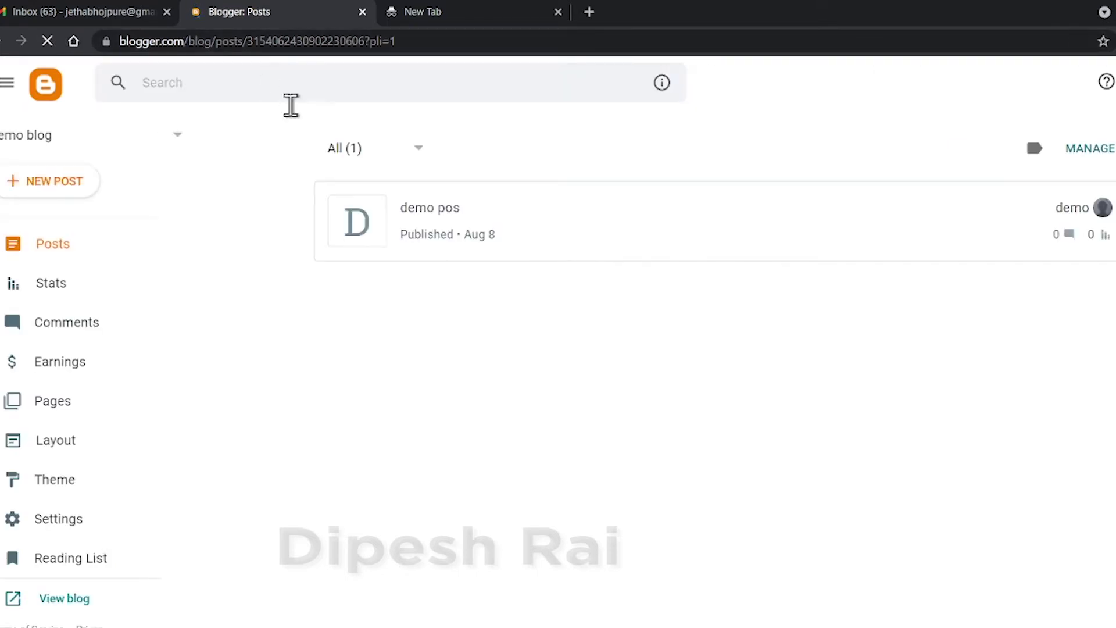
Check the blog's Stats (1 post) and Comments (none), then go back to the Gmail tab
{"action": "left_click", "coordinate": [55, 273]}
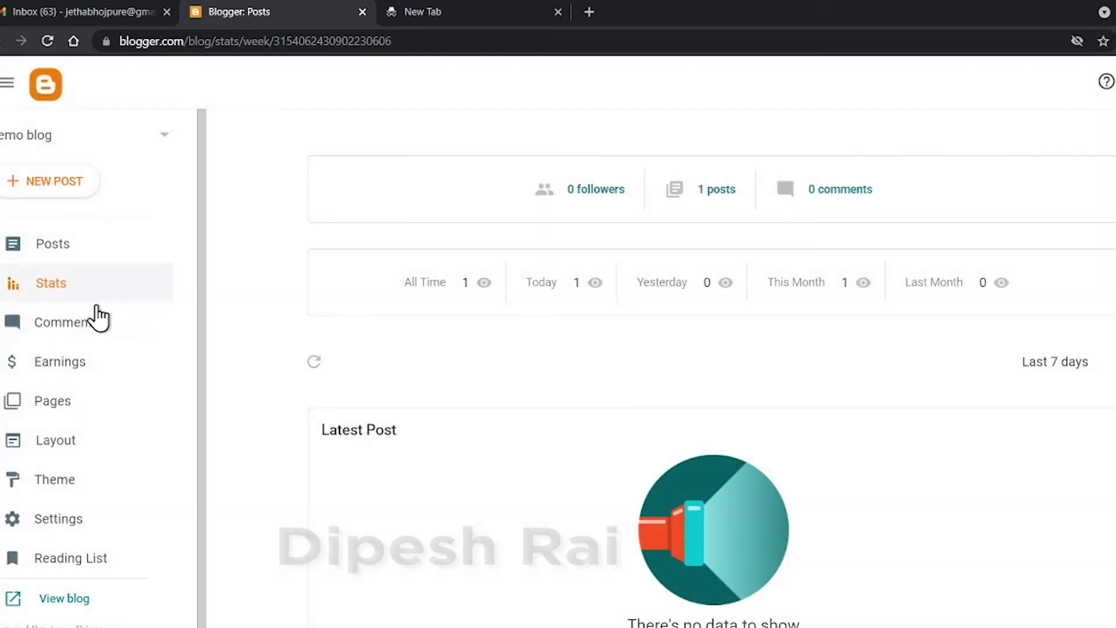
{"action": "left_click", "coordinate": [76, 326]}
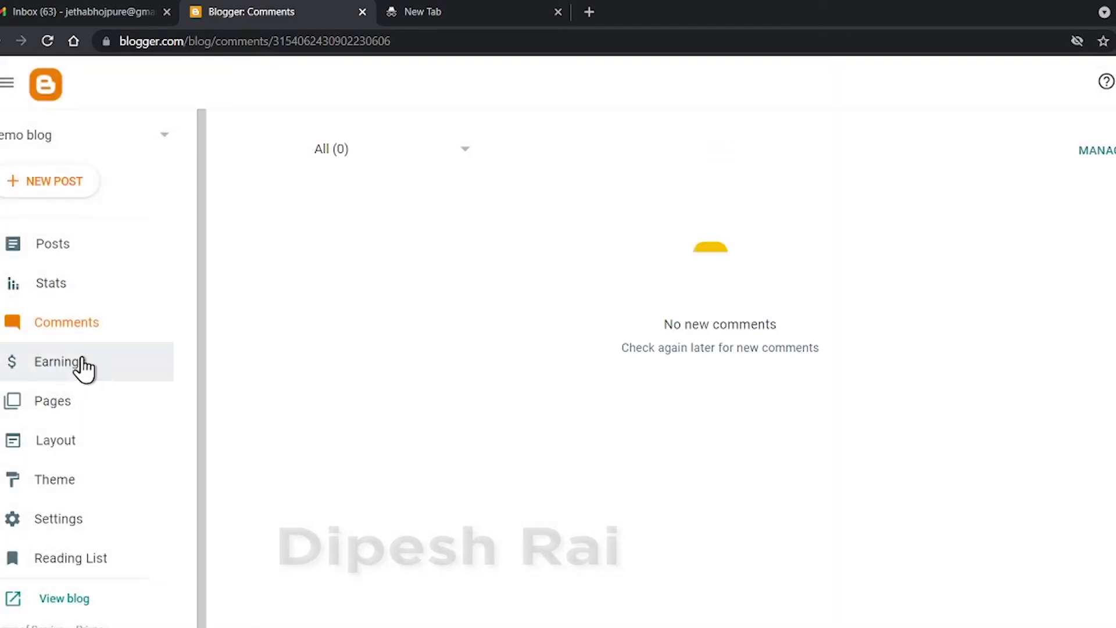
{"action": "left_click", "coordinate": [80, 247]}
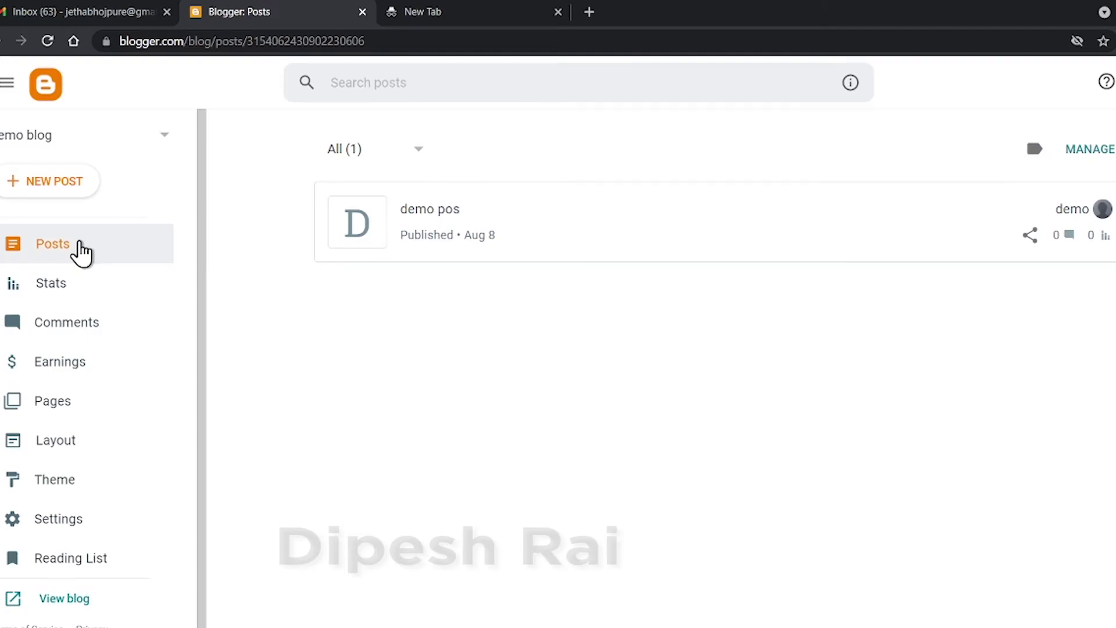
{"action": "left_click", "coordinate": [87, 11]}
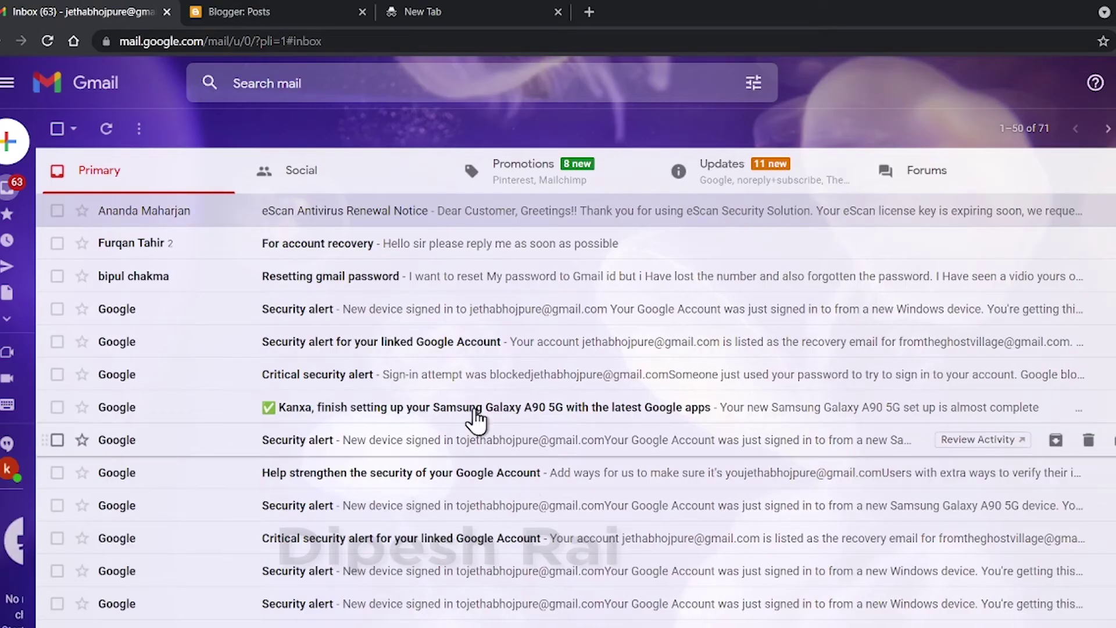
Sign out of the Google account and pick the saved account to sign back in
{"action": "left_click", "coordinate": [1113, 82]}
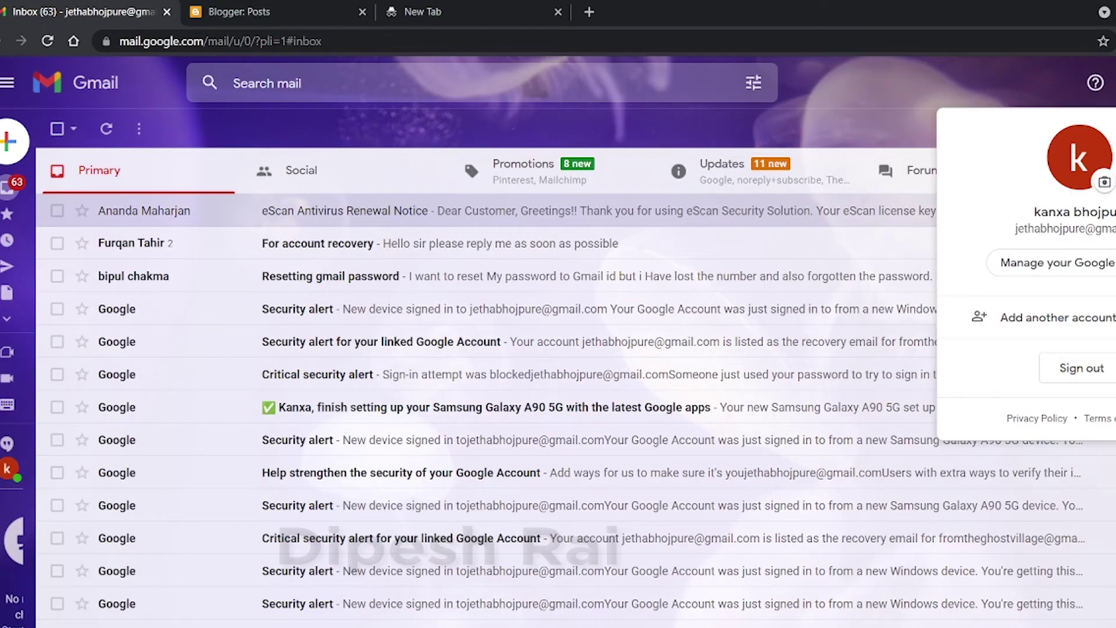
{"action": "left_click", "coordinate": [1079, 366]}
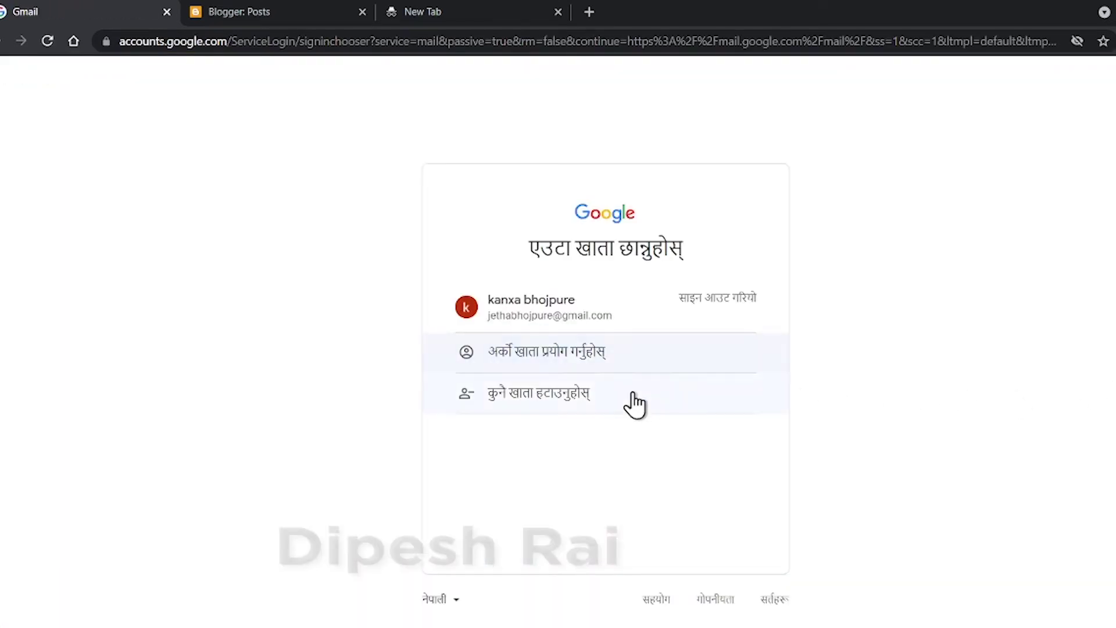
{"action": "left_click", "coordinate": [558, 323]}
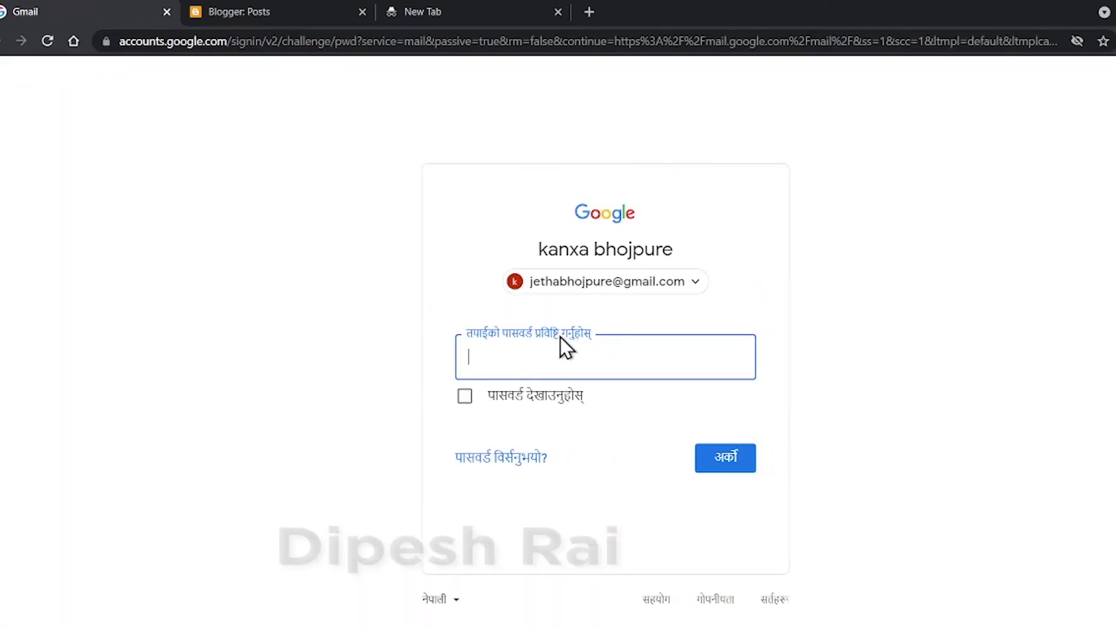
Switch the page language to English, choose the account, and start 'Forgot password?' recovery
{"action": "left_click", "coordinate": [440, 600]}
{"action": "left_click", "coordinate": [516, 407]}
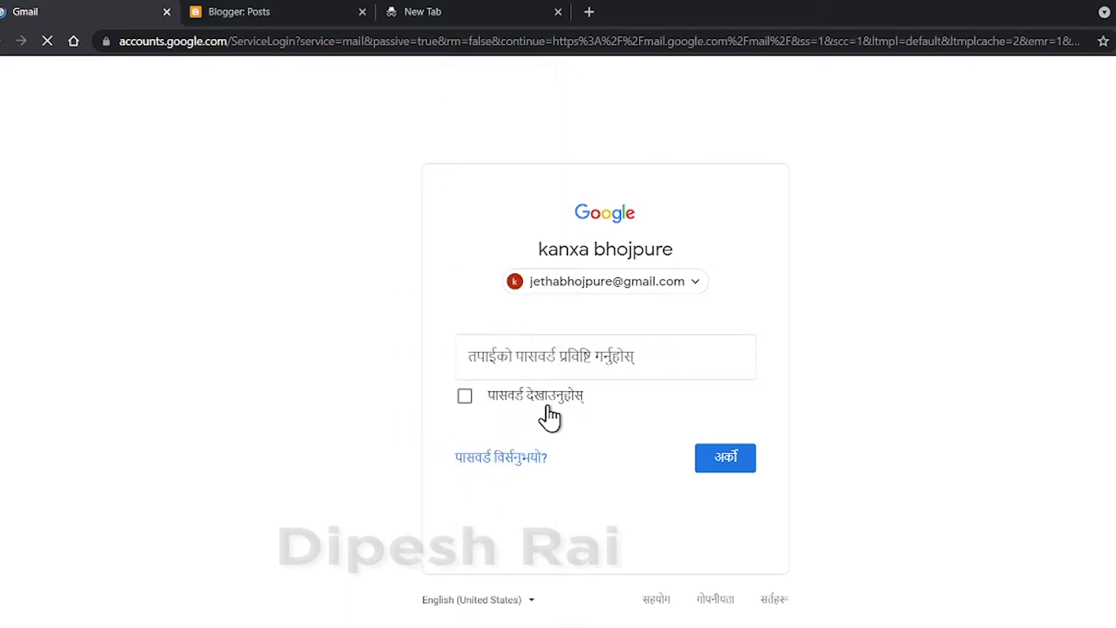
{"action": "left_click", "coordinate": [554, 315]}
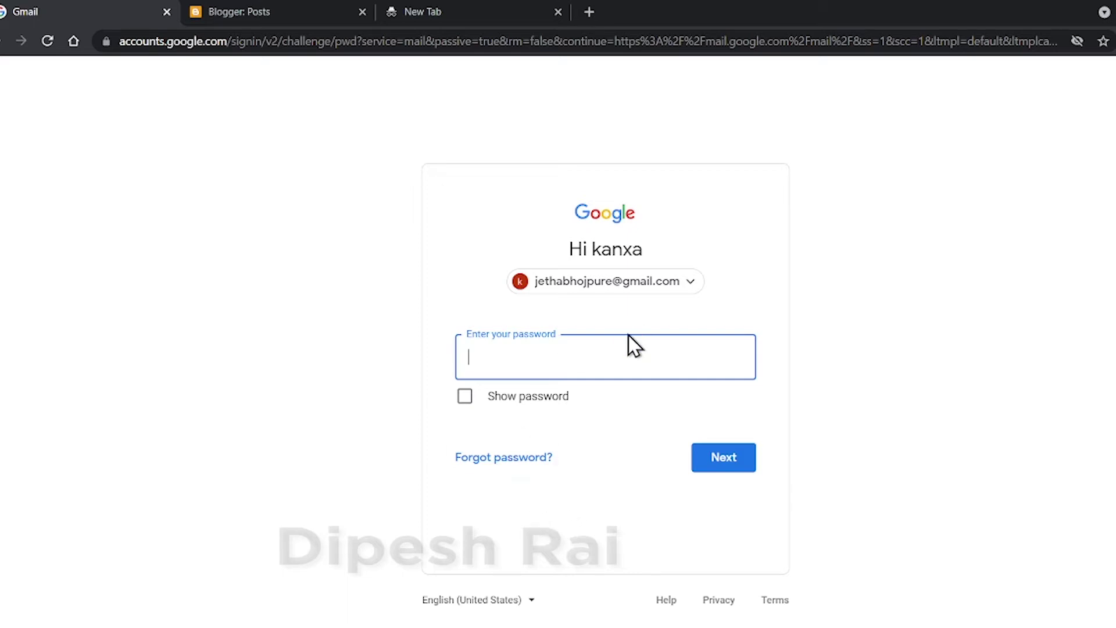
{"action": "left_click", "coordinate": [519, 464]}
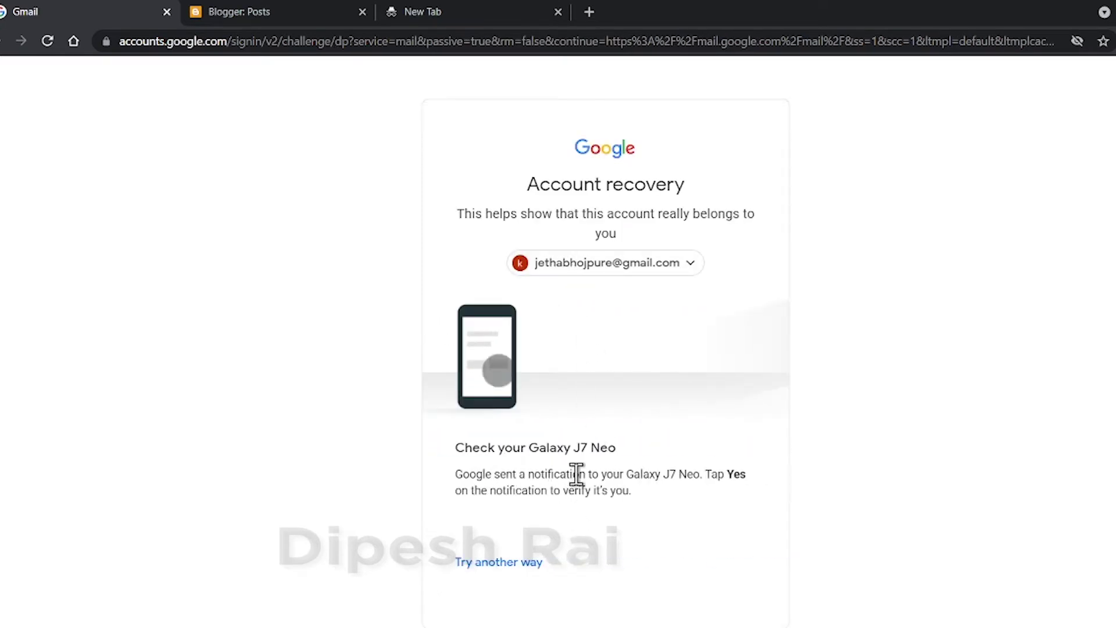
Request an emailed verification code instead, copy it from the Outlook email, and target the code field
{"action": "left_click", "coordinate": [510, 569]}
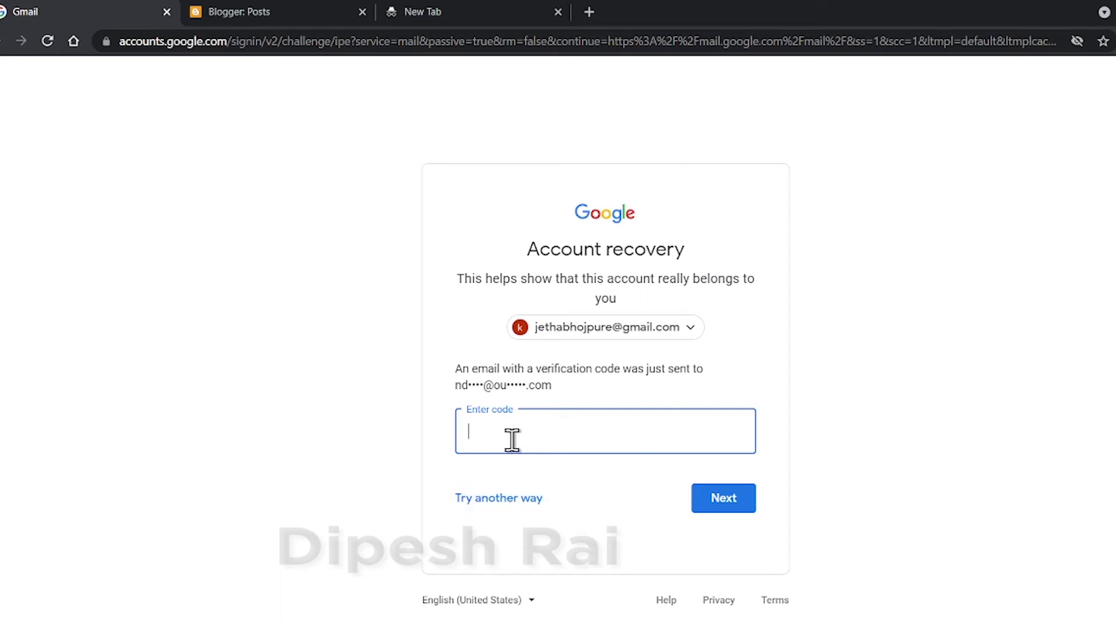
{"action": "key", "text": "Return"}
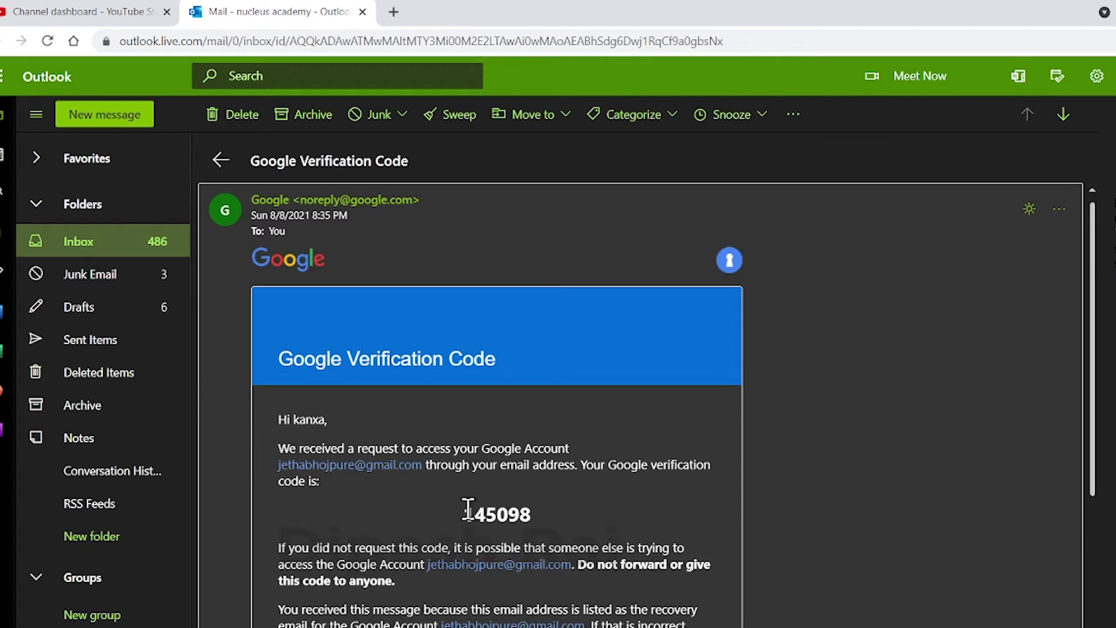
{"action": "left_click_drag", "start_coordinate": [467, 515], "coordinate": [542, 508]}
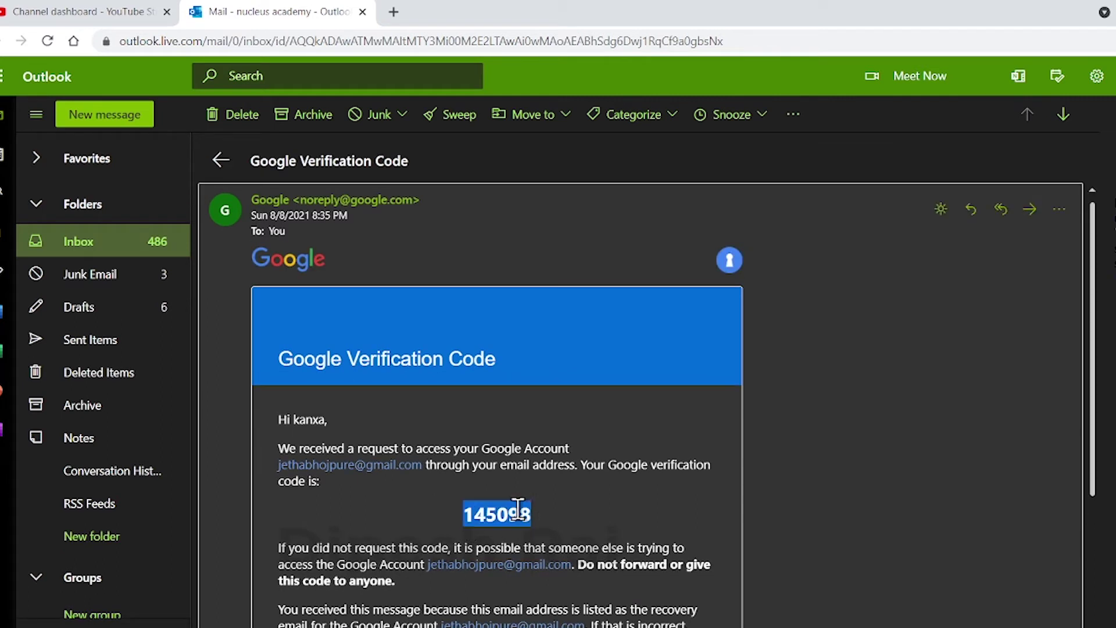
{"action": "right_click", "coordinate": [530, 508]}
{"action": "left_click", "coordinate": [566, 519]}
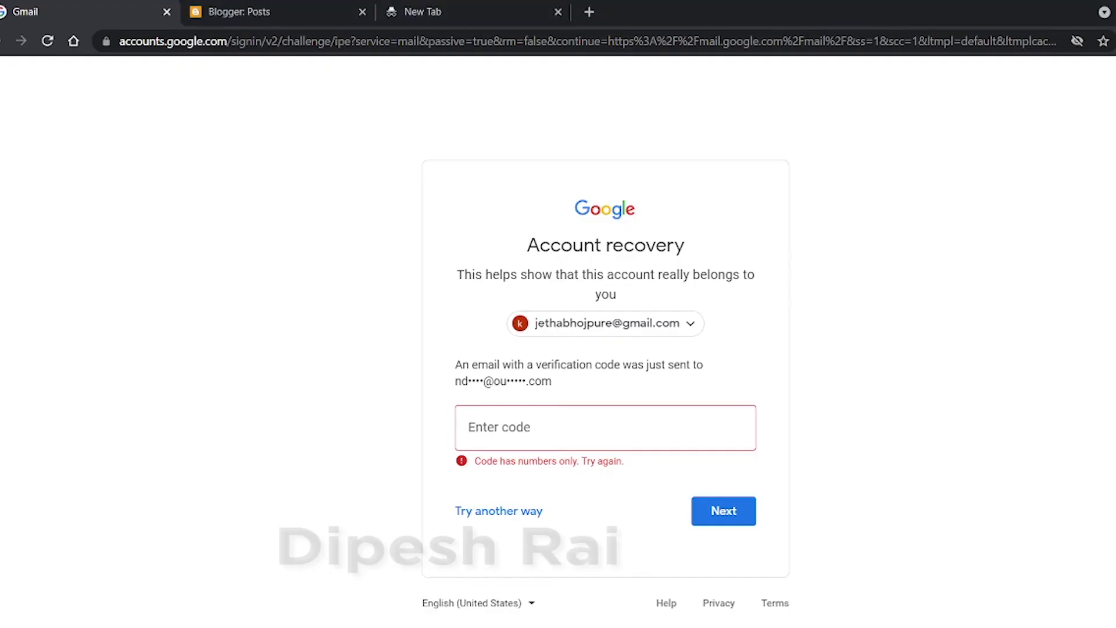
{"action": "left_click", "coordinate": [526, 427]}
{"action": "right_click", "coordinate": [526, 421]}
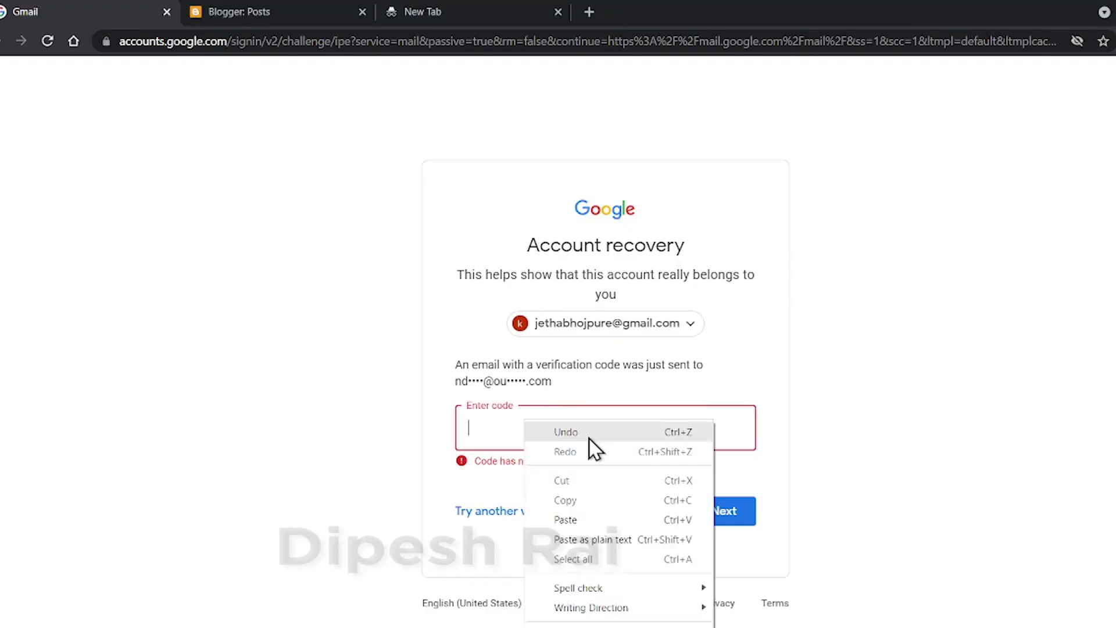
Paste the emailed code to verify, then save a new password with its confirmation
{"action": "left_click", "coordinate": [566, 519]}
{"action": "left_click", "coordinate": [720, 521]}
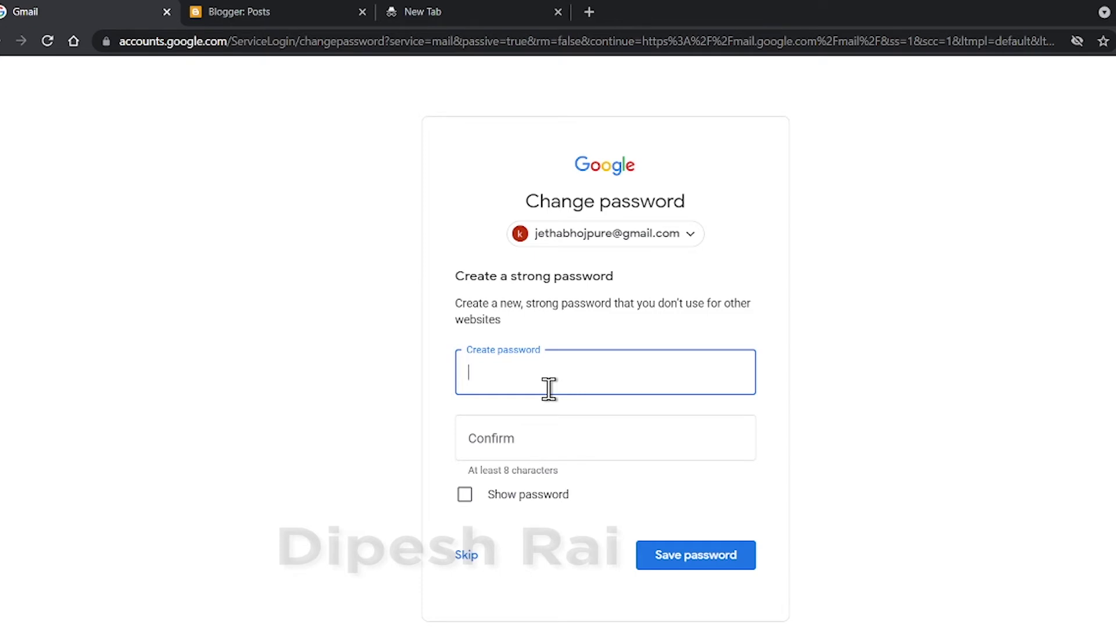
{"action": "type", "text": "••••"}
{"action": "key", "text": "Tab"}
{"action": "type", "text": "•••••••"}
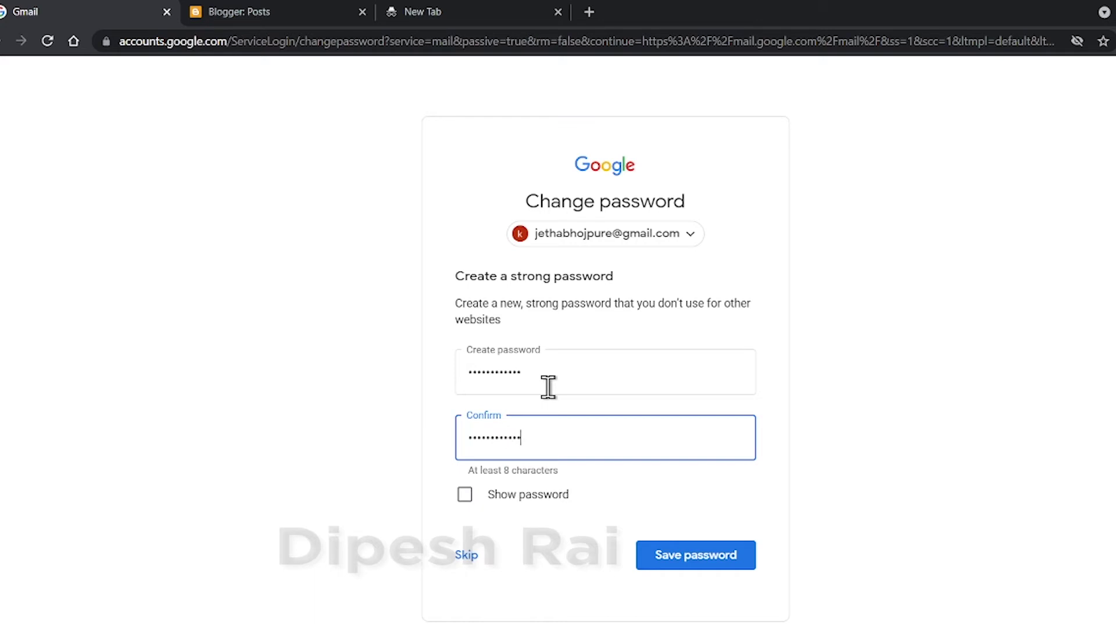
{"action": "left_click", "coordinate": [657, 559]}
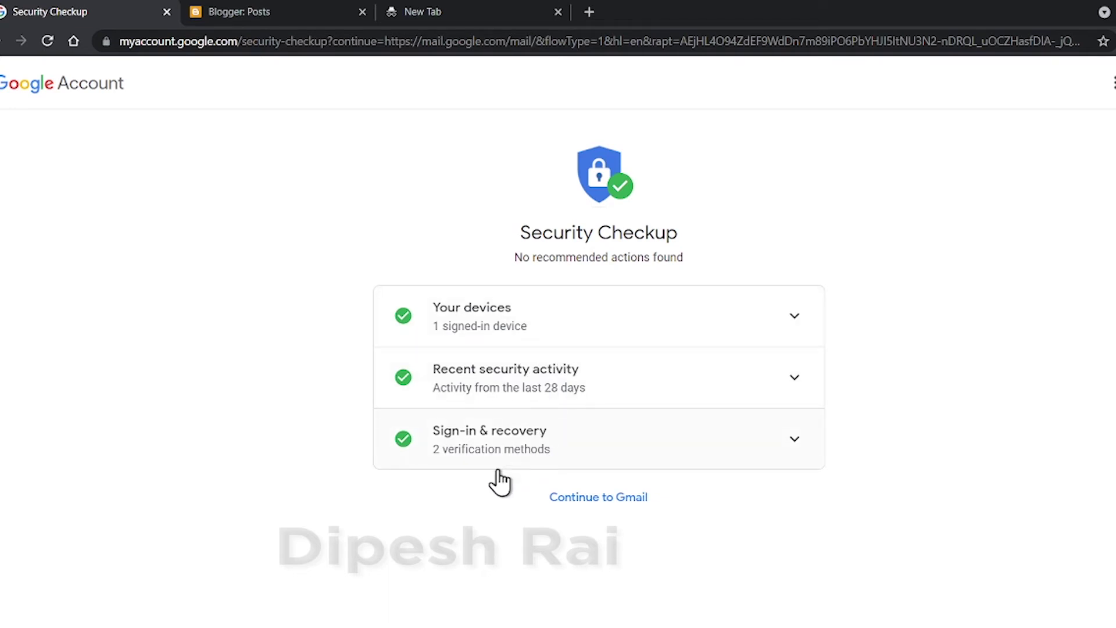
Continue from the Security Checkup to the Gmail inbox with 71 conversations
{"action": "left_click", "coordinate": [594, 502]}
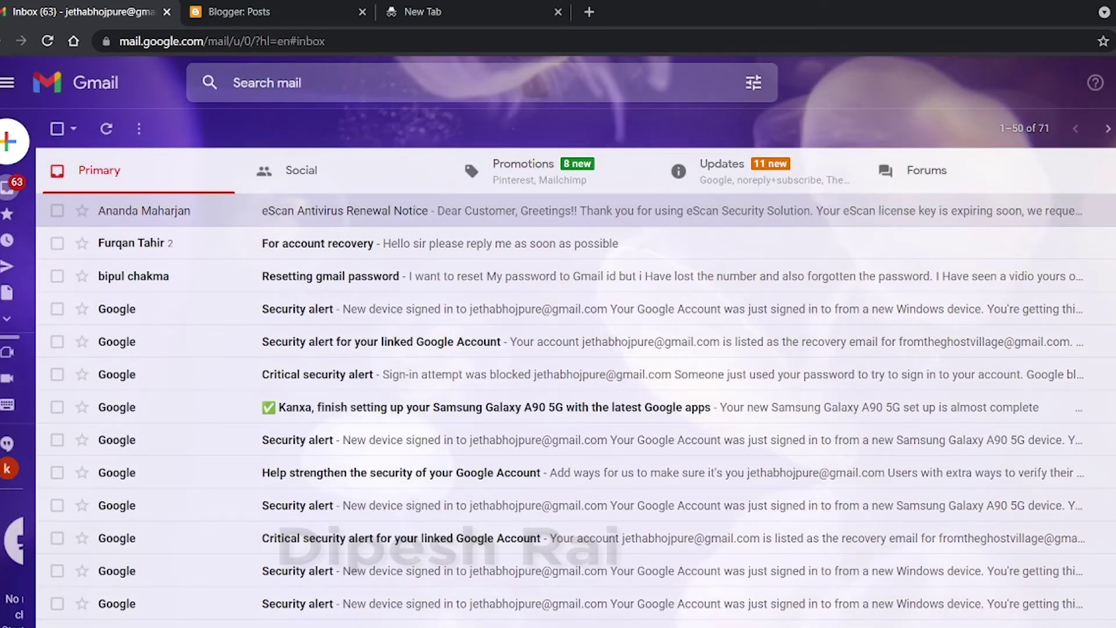
Reload the Blogger tab, load blogger.com, open the blog's Layout page, and return to Gmail
{"action": "left_click", "coordinate": [226, 11]}
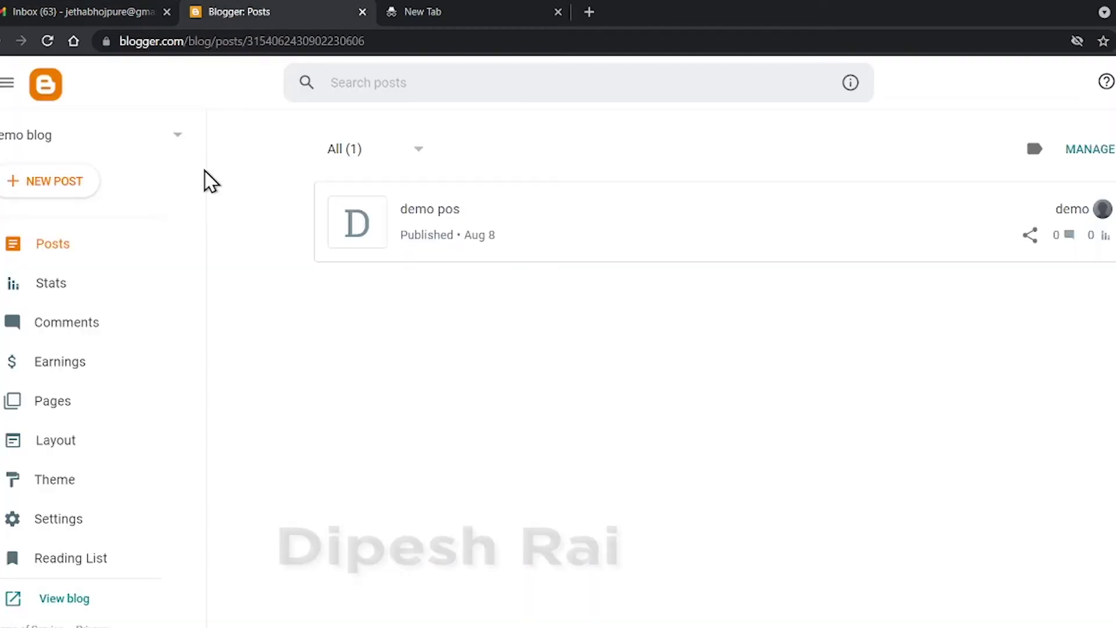
{"action": "left_click", "coordinate": [45, 46]}
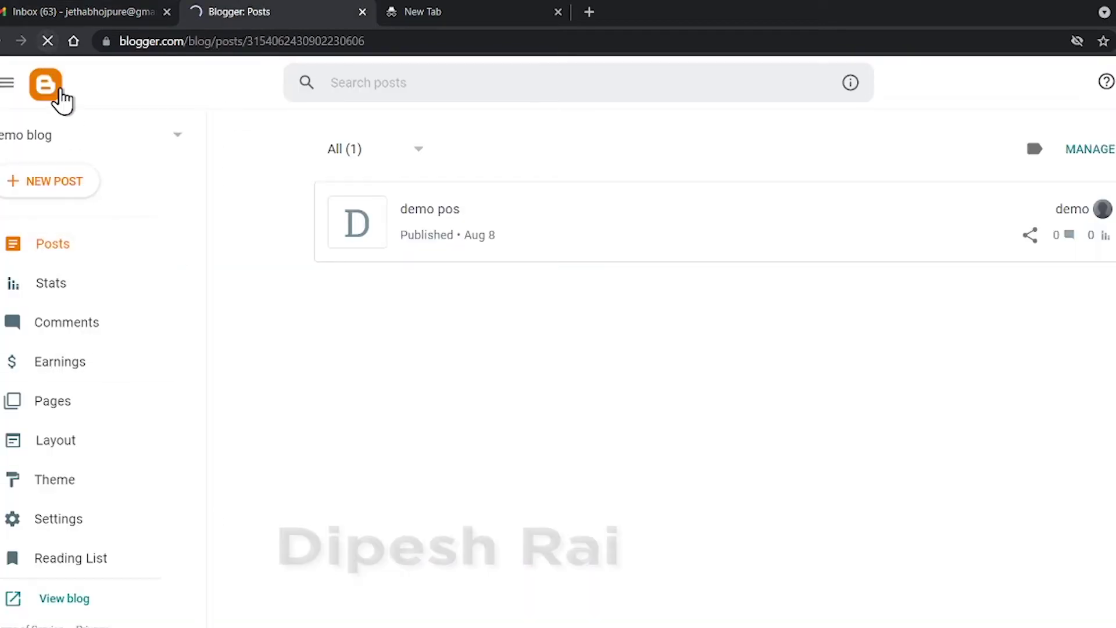
{"action": "left_click", "coordinate": [231, 42]}
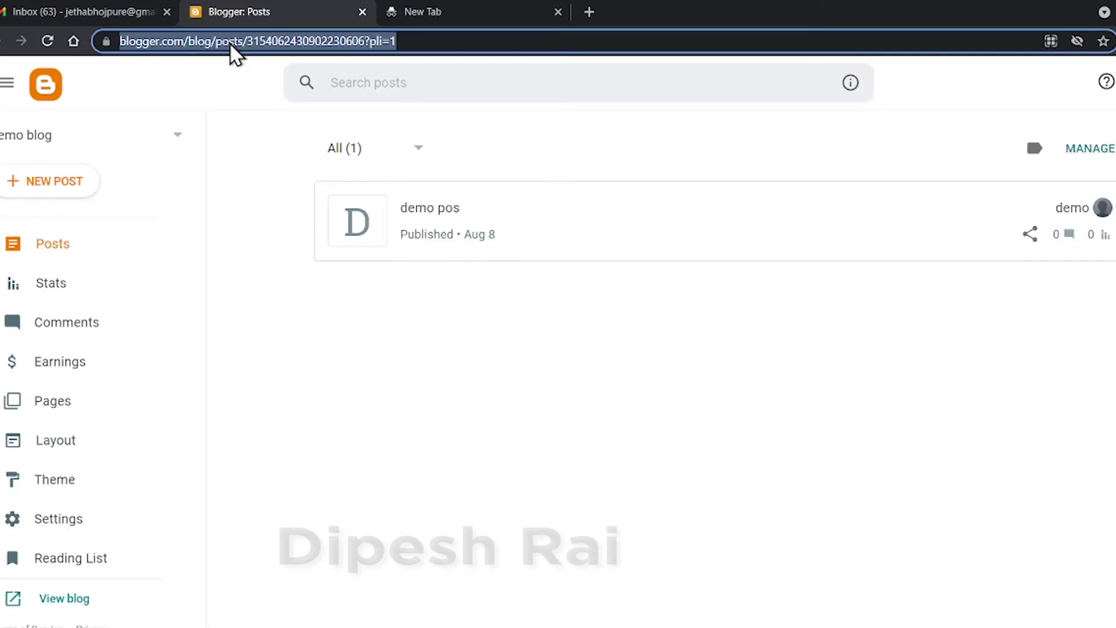
{"action": "type", "text": "blogger.com"}
{"action": "key", "text": "Return"}
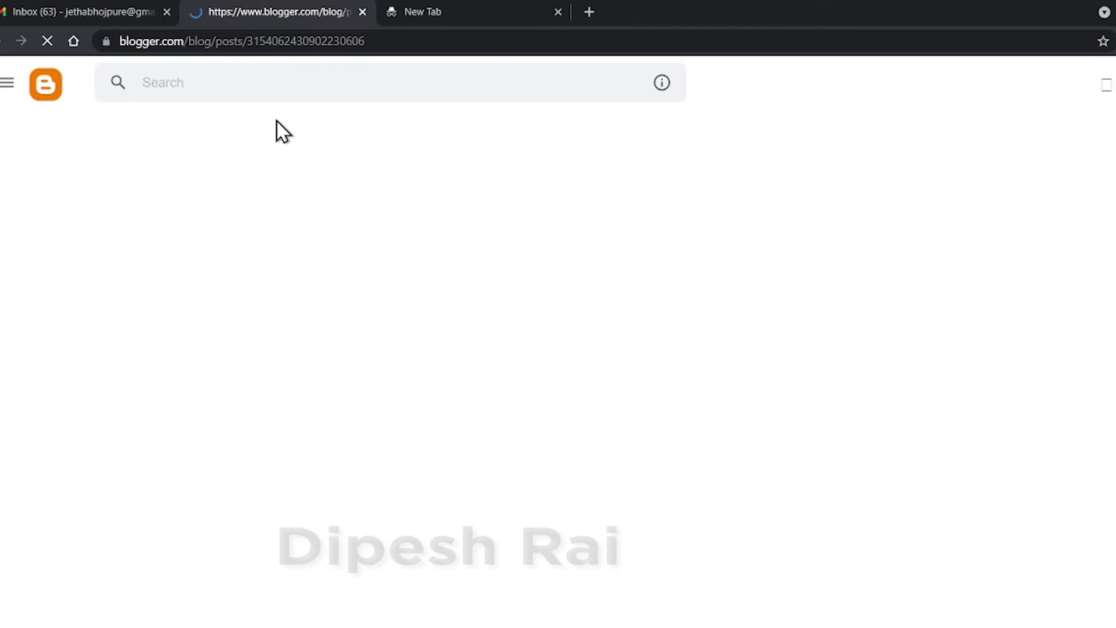
{"action": "left_click", "coordinate": [66, 460]}
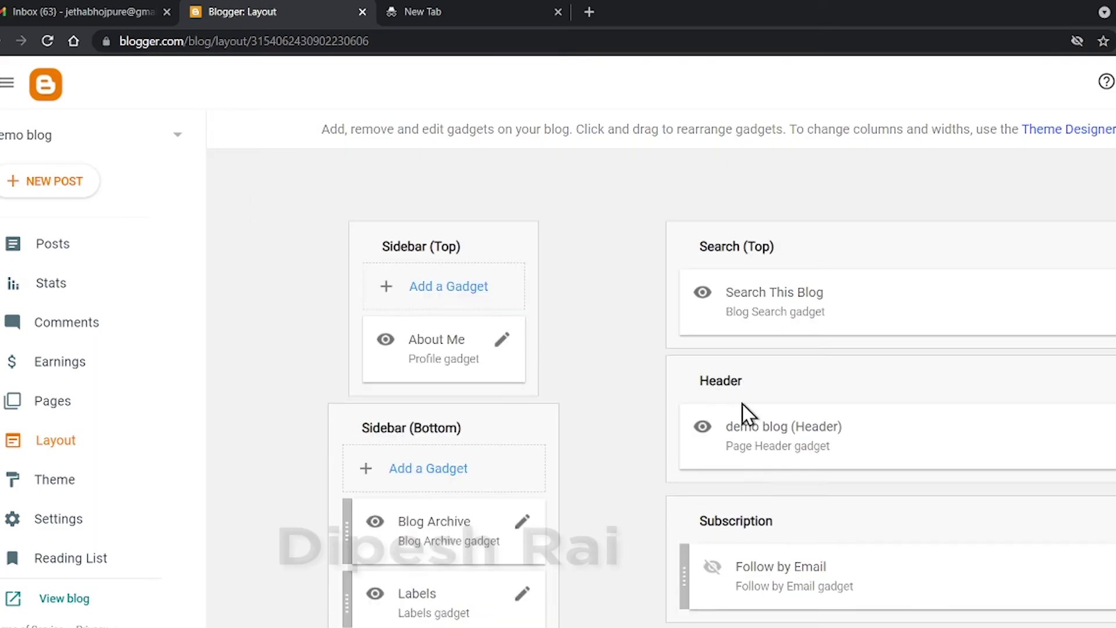
{"action": "left_click", "coordinate": [117, 11]}
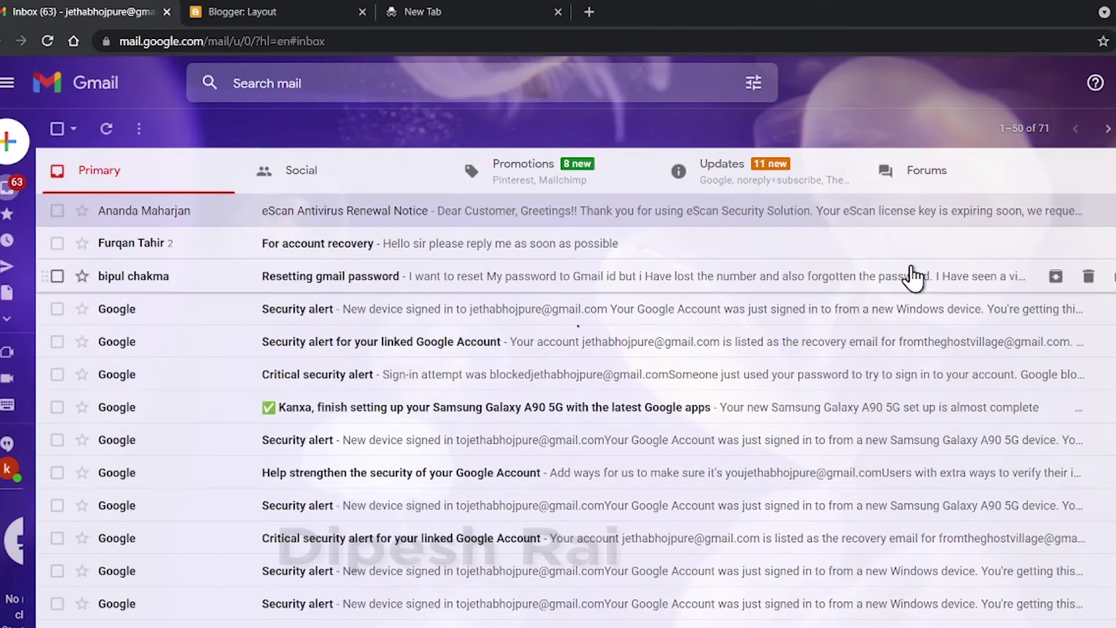
Sign out of Gmail and pick the saved account on the account chooser
{"action": "left_click", "coordinate": [1114, 83]}
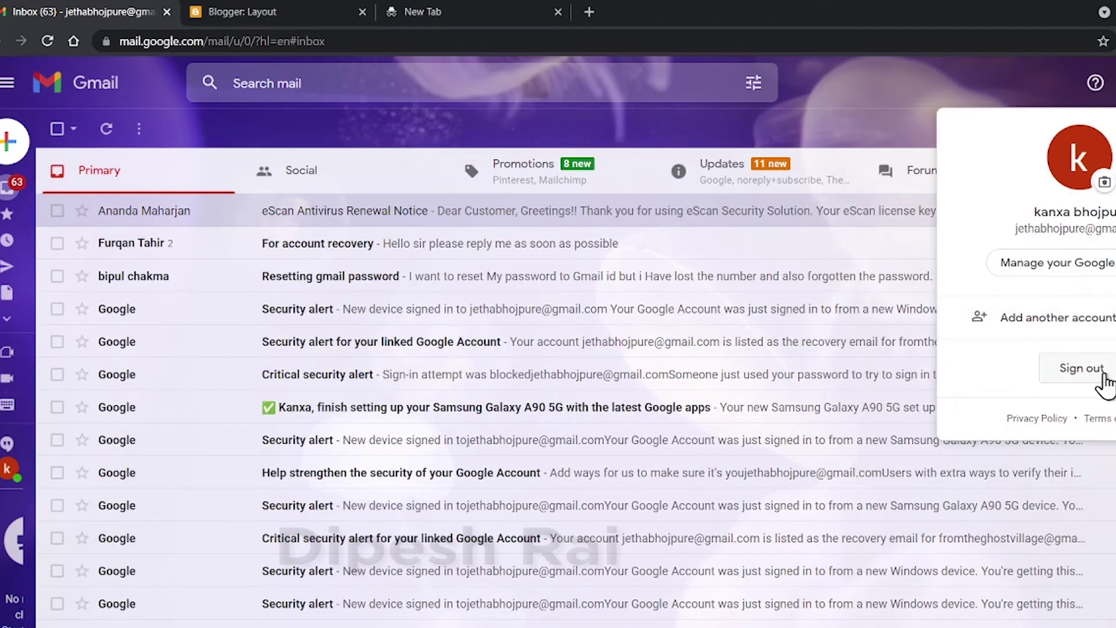
{"action": "left_click", "coordinate": [1081, 369]}
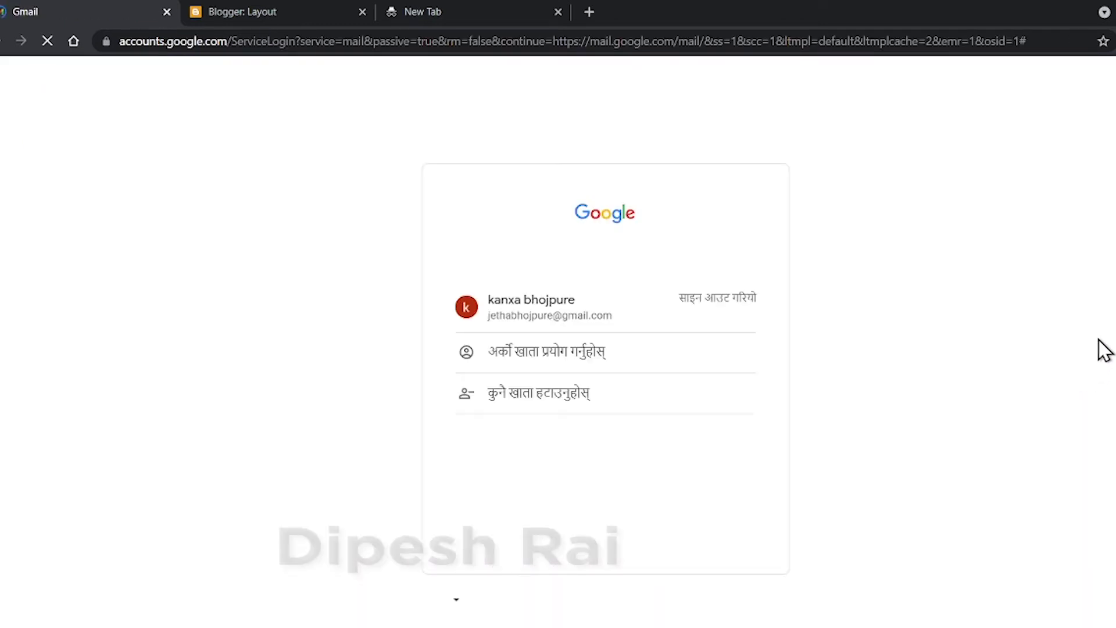
{"action": "left_click", "coordinate": [605, 326]}
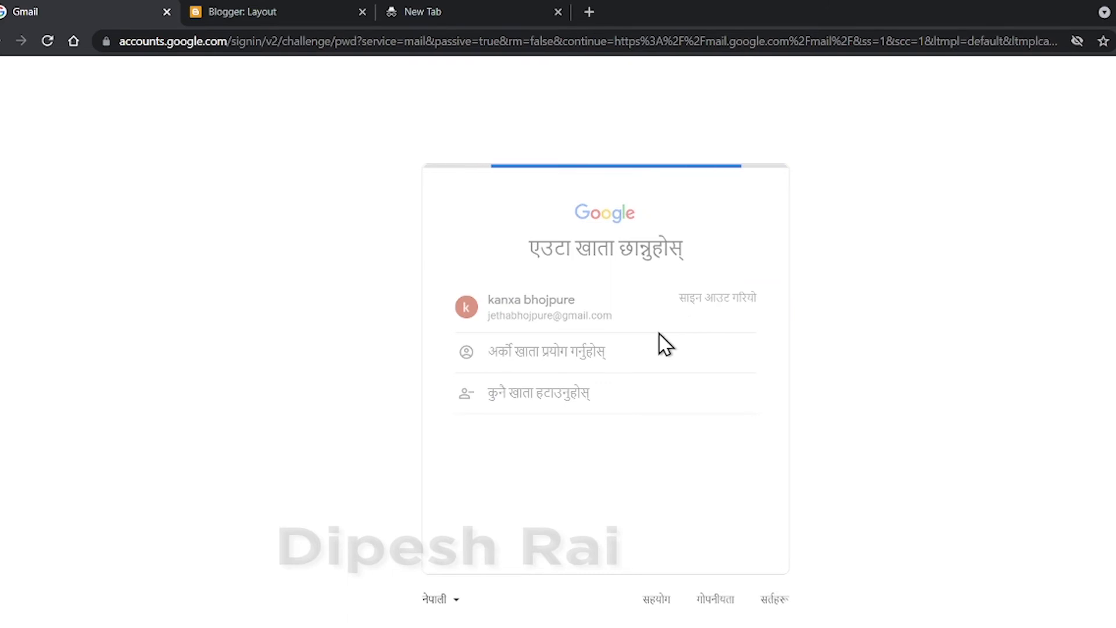
Start forgotten-password recovery and switch the page language to English (United States)
{"action": "left_click", "coordinate": [480, 457]}
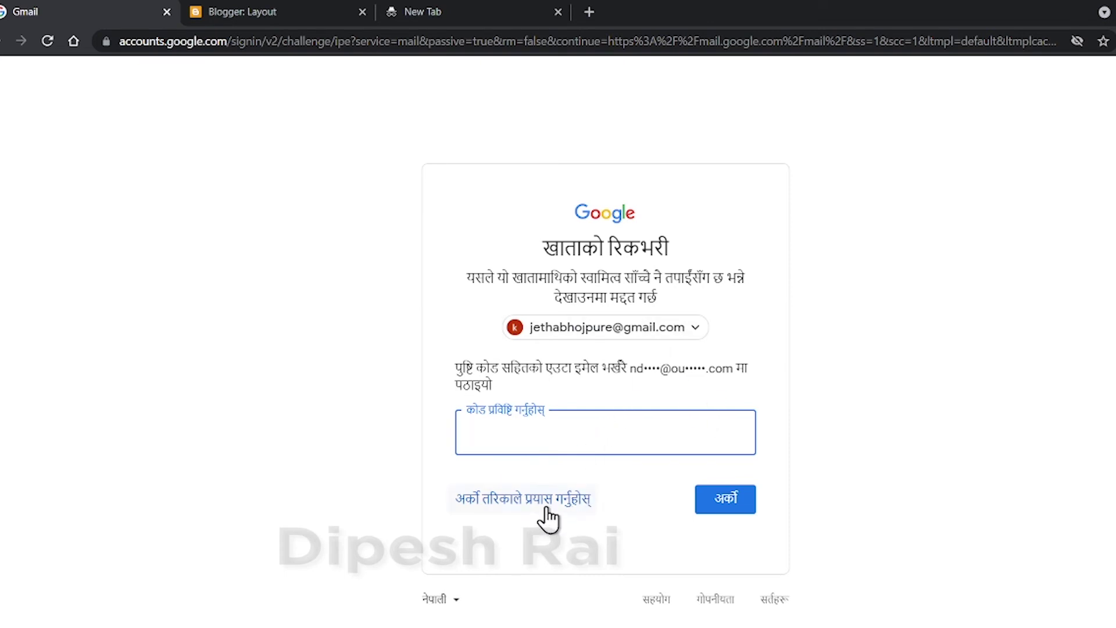
{"action": "left_click", "coordinate": [449, 602]}
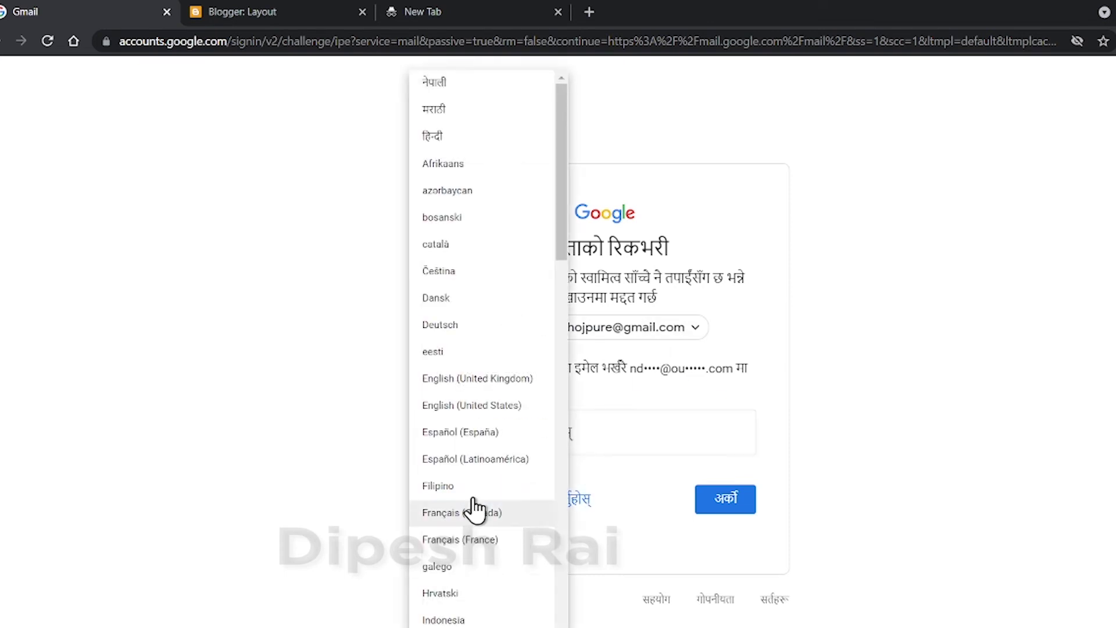
{"action": "left_click", "coordinate": [503, 414]}
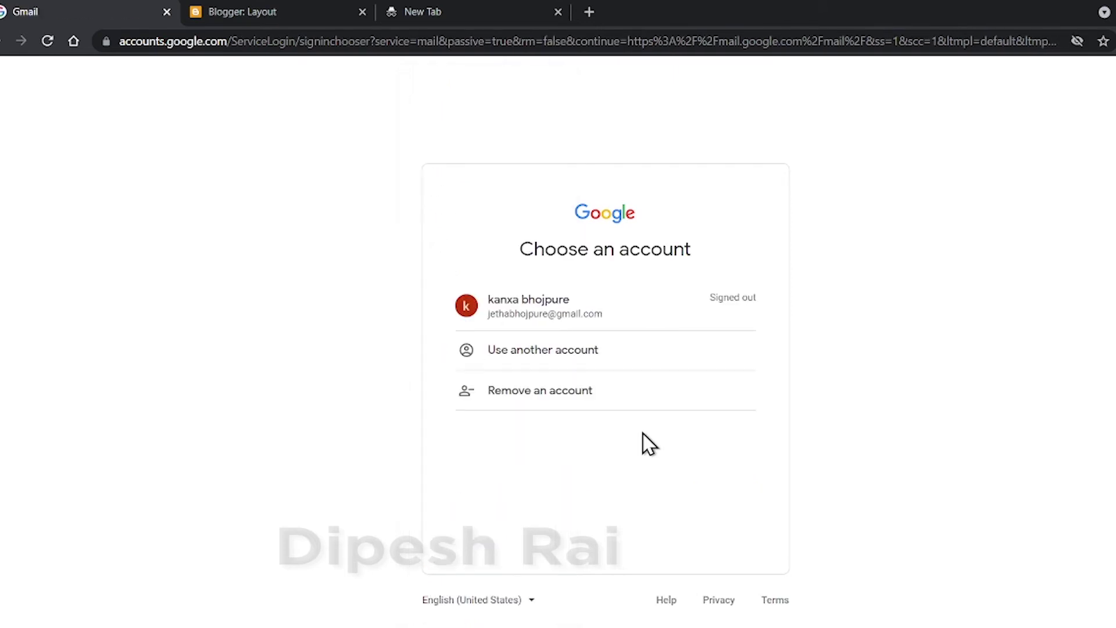
Restart recovery for the saved account and ask for another verification method, a phone code
{"action": "left_click", "coordinate": [613, 318]}
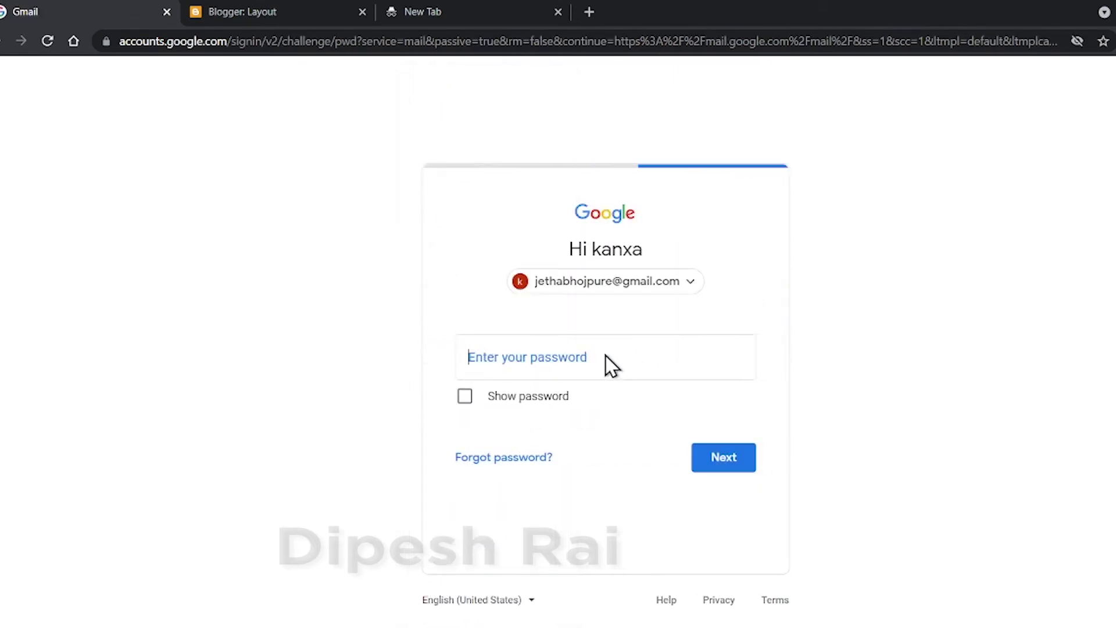
{"action": "left_click", "coordinate": [526, 464]}
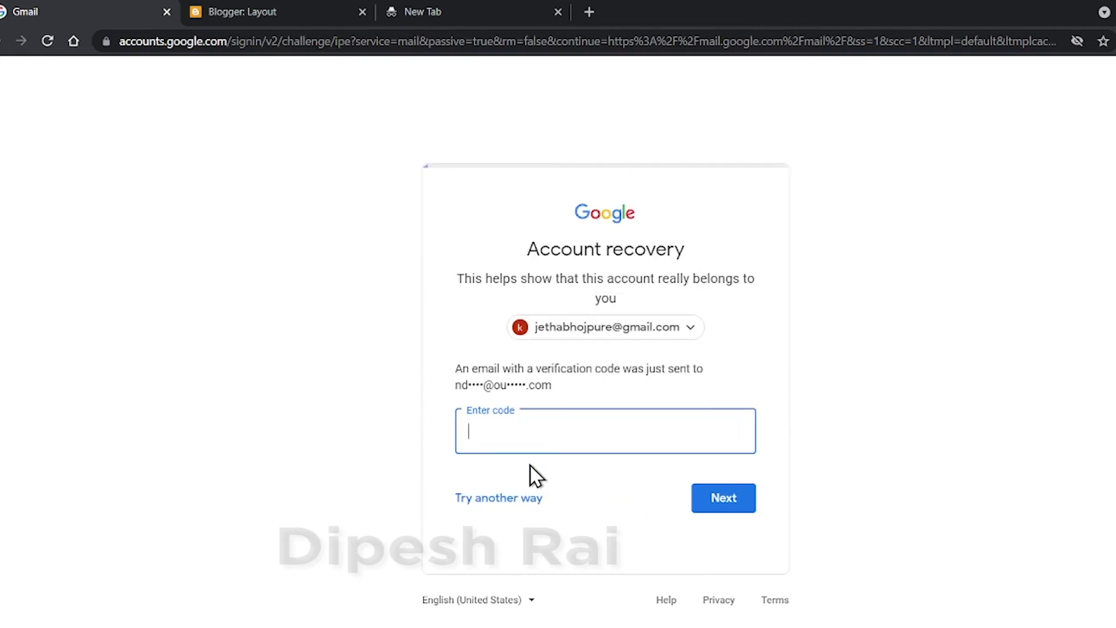
{"action": "left_click", "coordinate": [508, 504]}
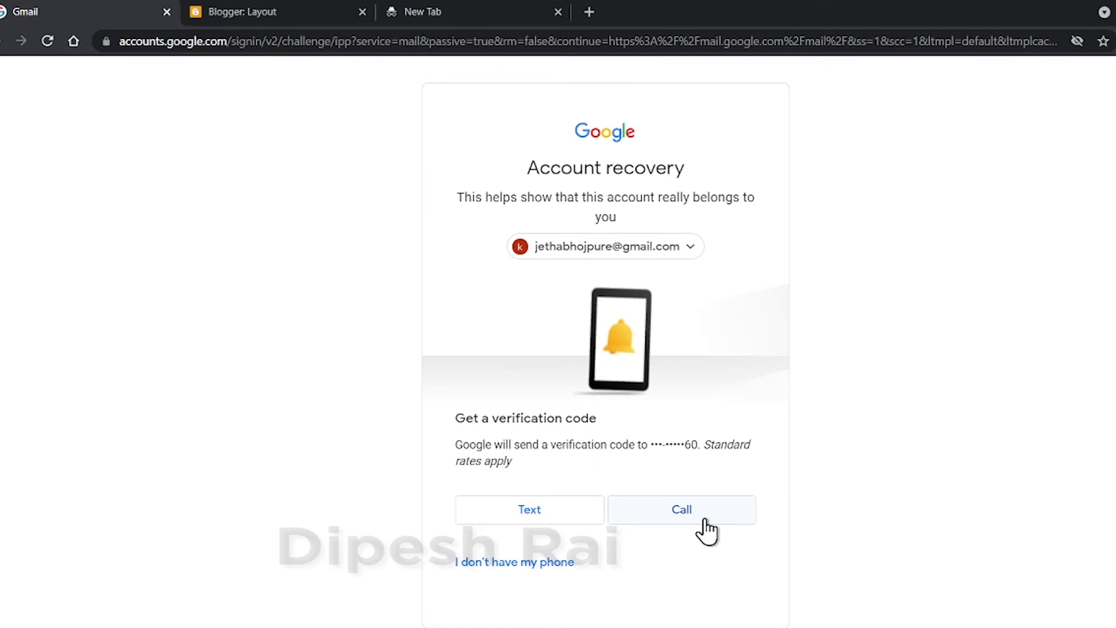
Get the verification code by text message and submit the six-digit SMS code
{"action": "left_click", "coordinate": [561, 521]}
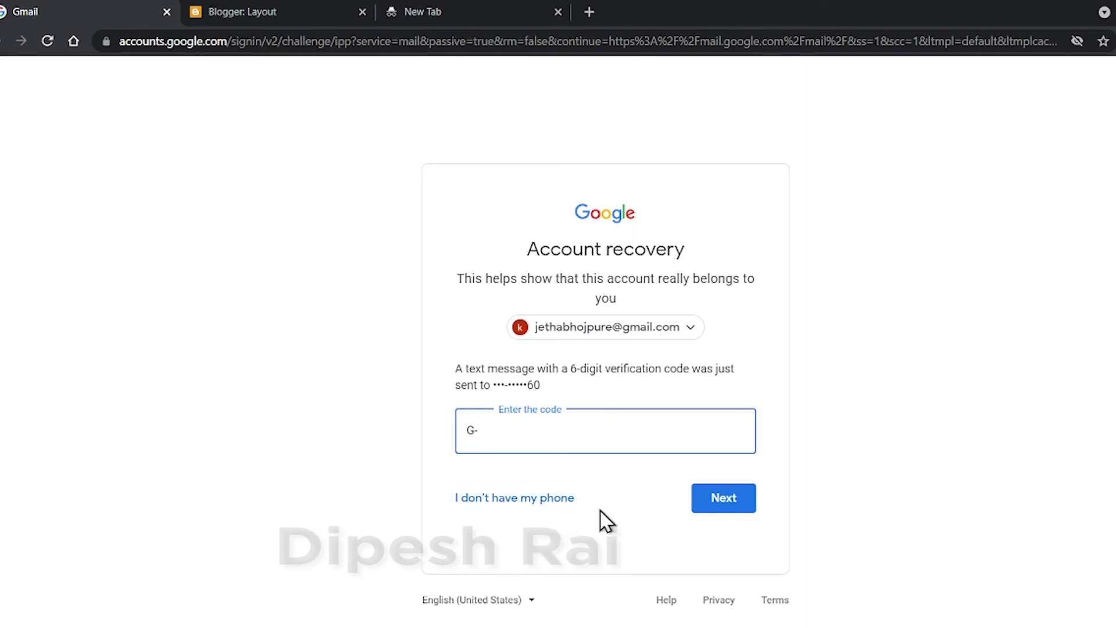
{"action": "left_click", "coordinate": [745, 509]}
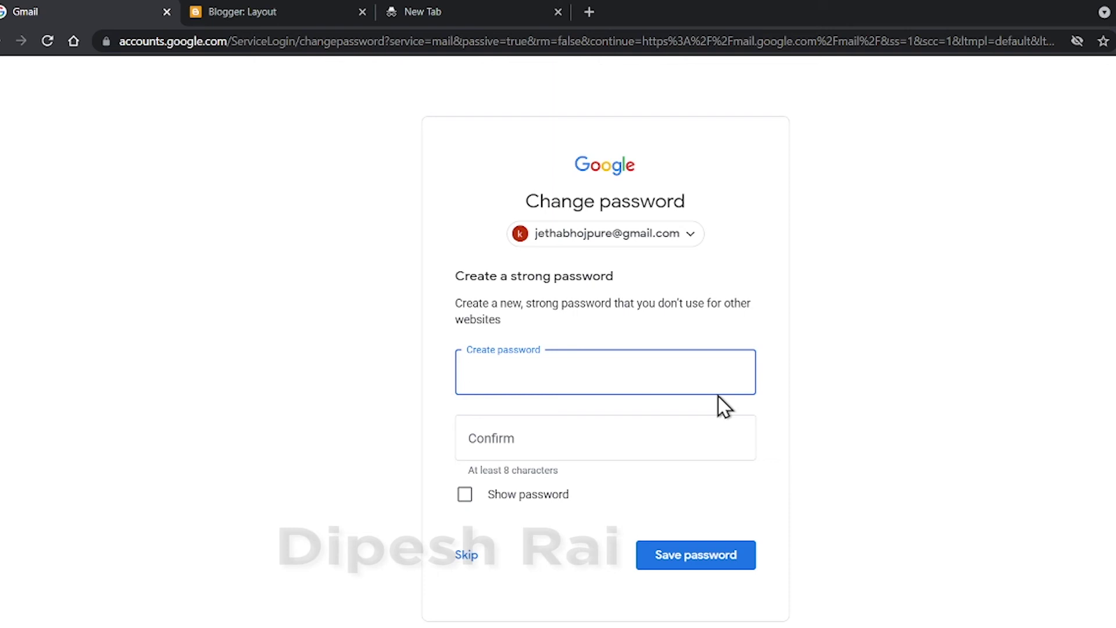
Enter the new password, confirm it, and save it
{"action": "type", "text": "•••••••••"}
{"action": "key", "text": "Tab"}
{"action": "type", "text": "•••••••"}
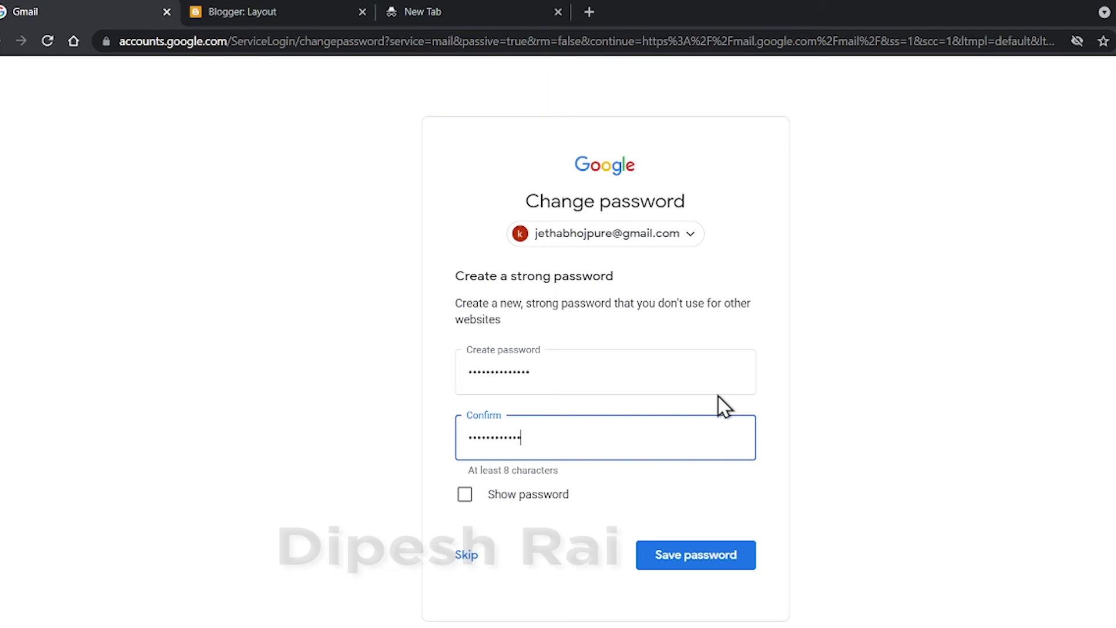
{"action": "left_click", "coordinate": [675, 557]}
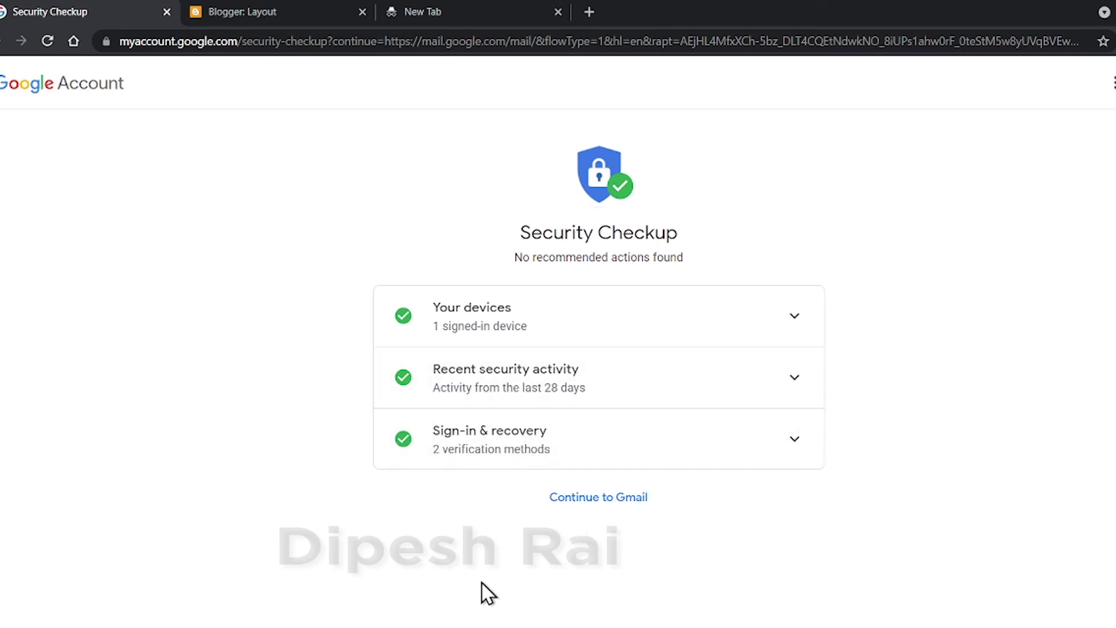
Continue to the Gmail inbox, then return to the Blogger Layout tab and reload it
{"action": "left_click", "coordinate": [613, 511]}
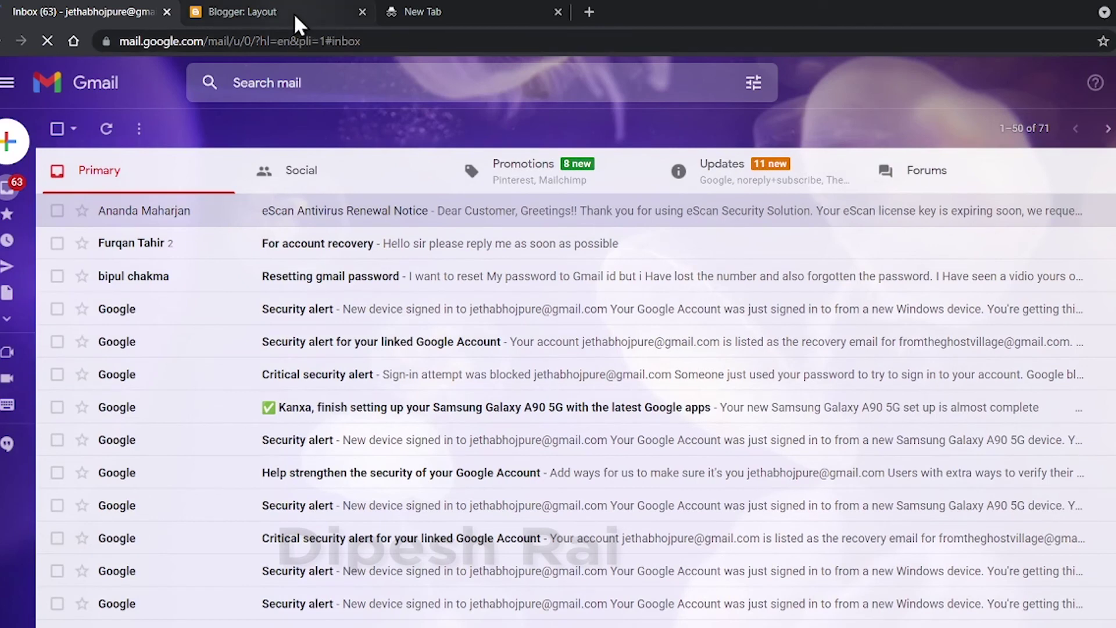
{"action": "left_click", "coordinate": [294, 12]}
{"action": "left_click", "coordinate": [46, 93]}
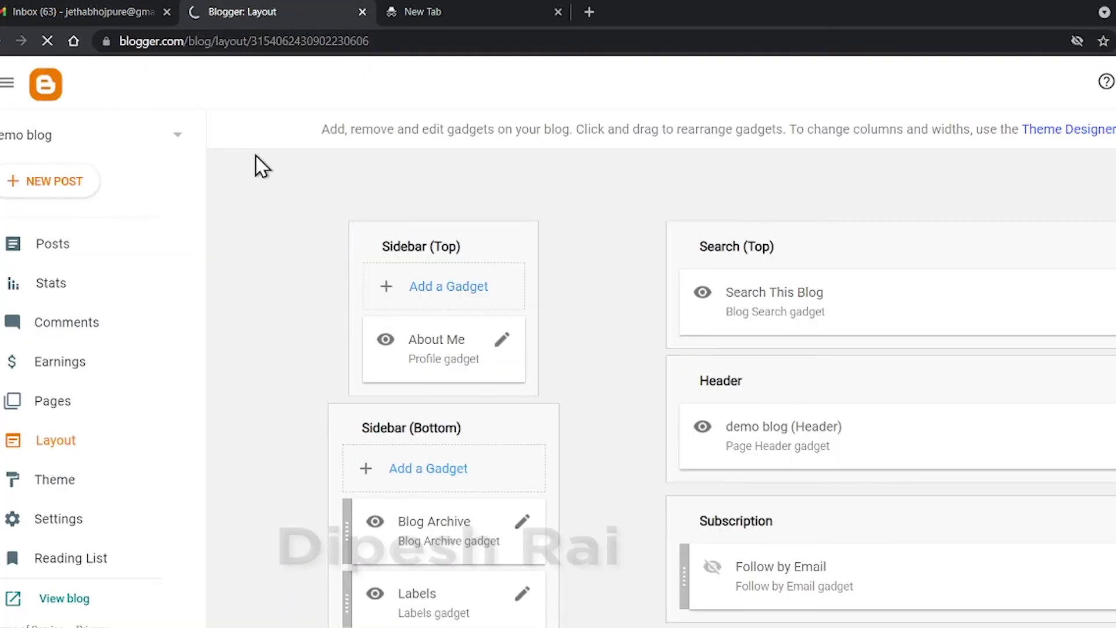